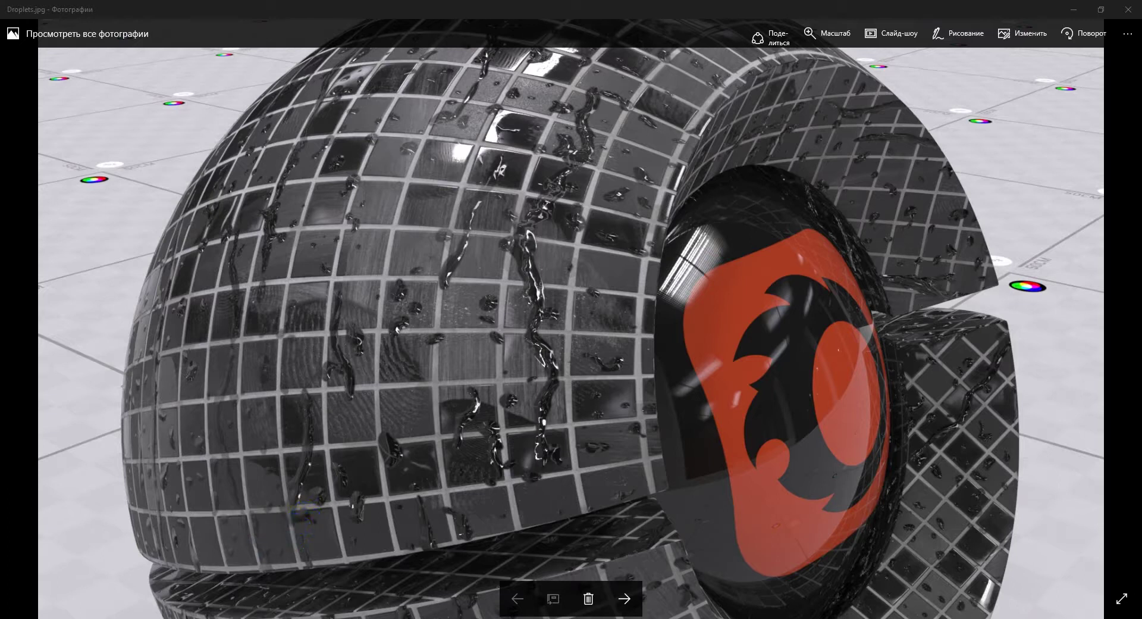
Step: Switch to the browser and look over Poliigon's free textures list and its home page categories
click(103, 618)
mouse_move(275, 475)
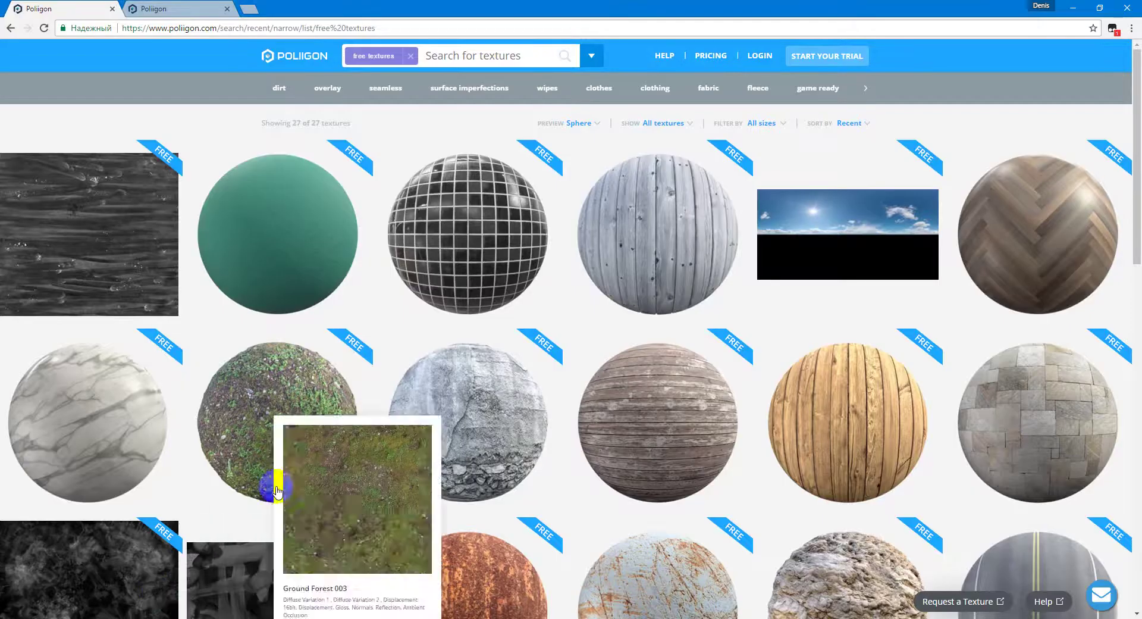
mouse_move(359, 306)
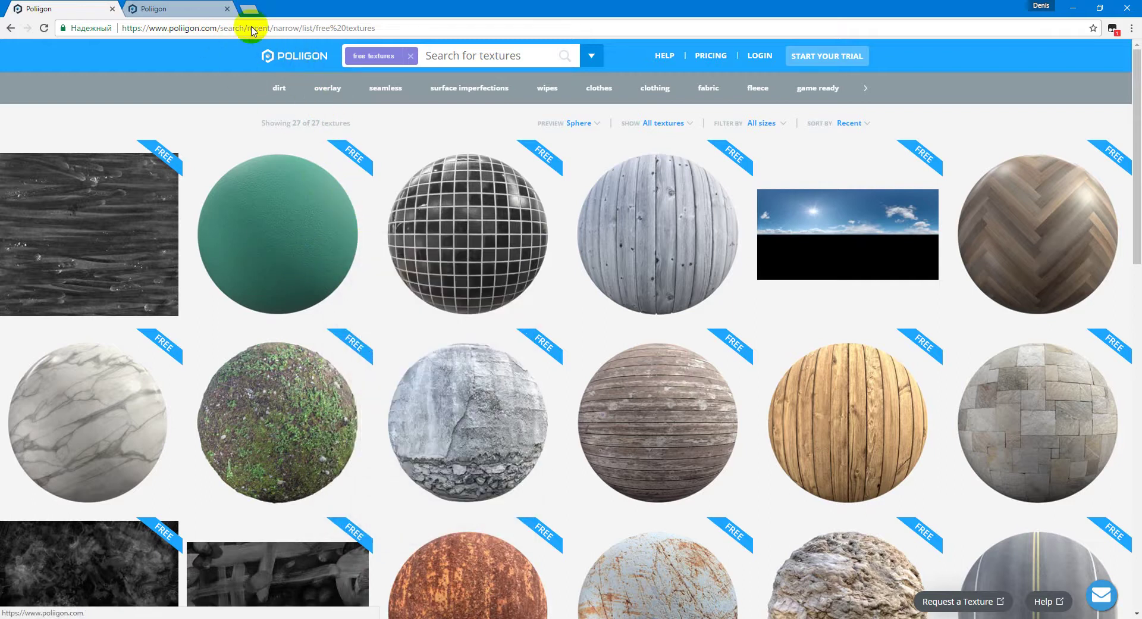
click(181, 9)
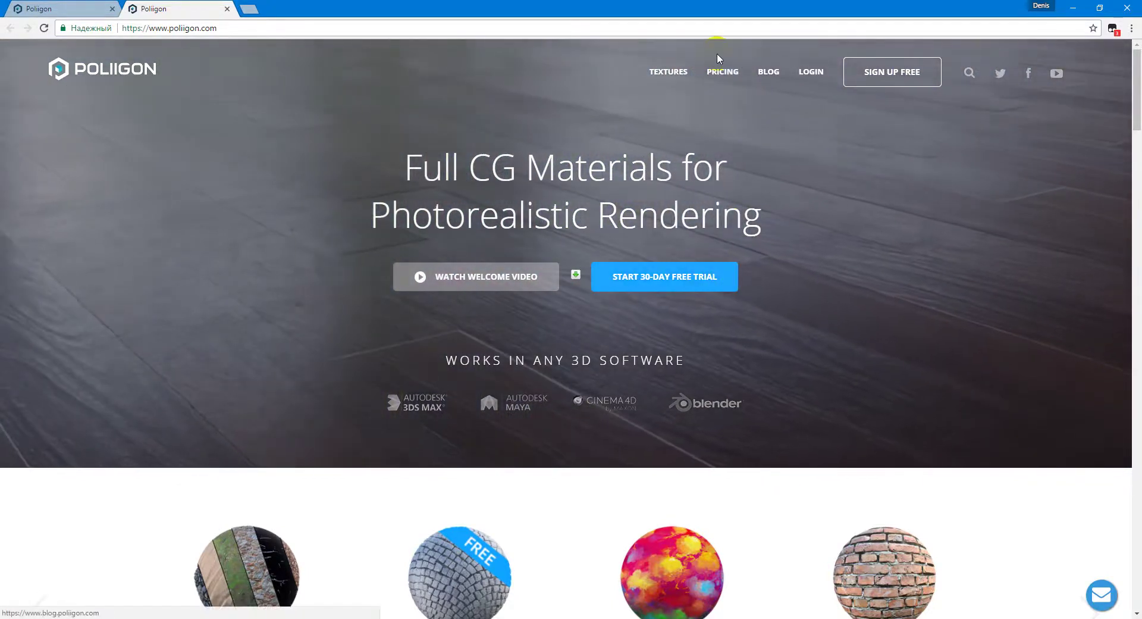
scroll(571, 361, down, 4)
click(476, 351)
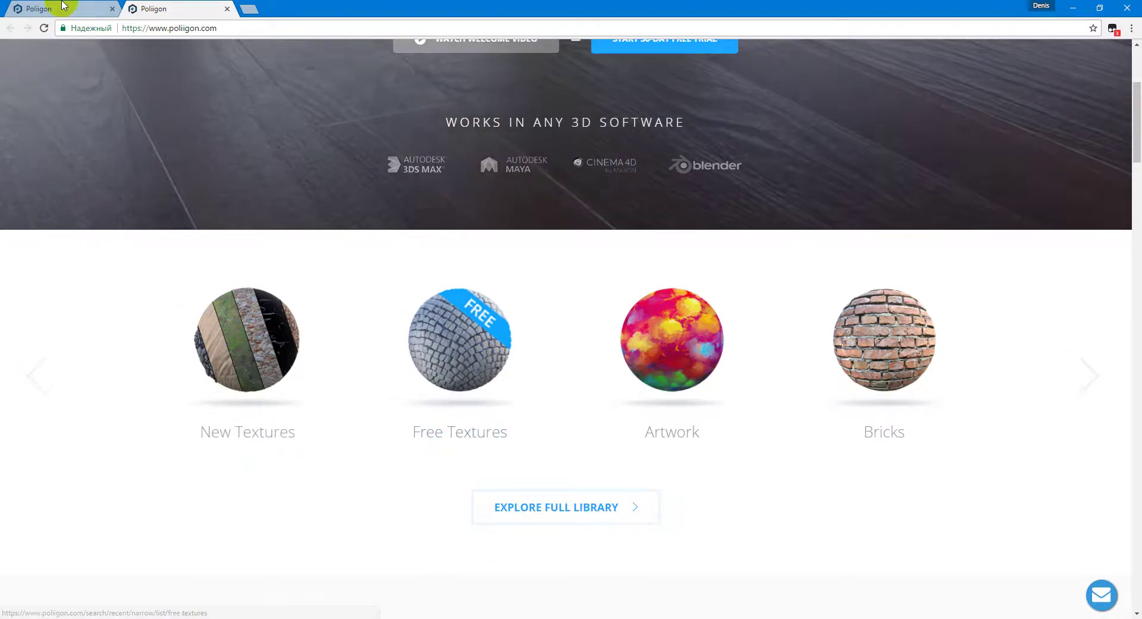
Step: Find the Fingerprints 004 texture among the free textures and download its HI-RES maps
scroll(322, 297, down, 4)
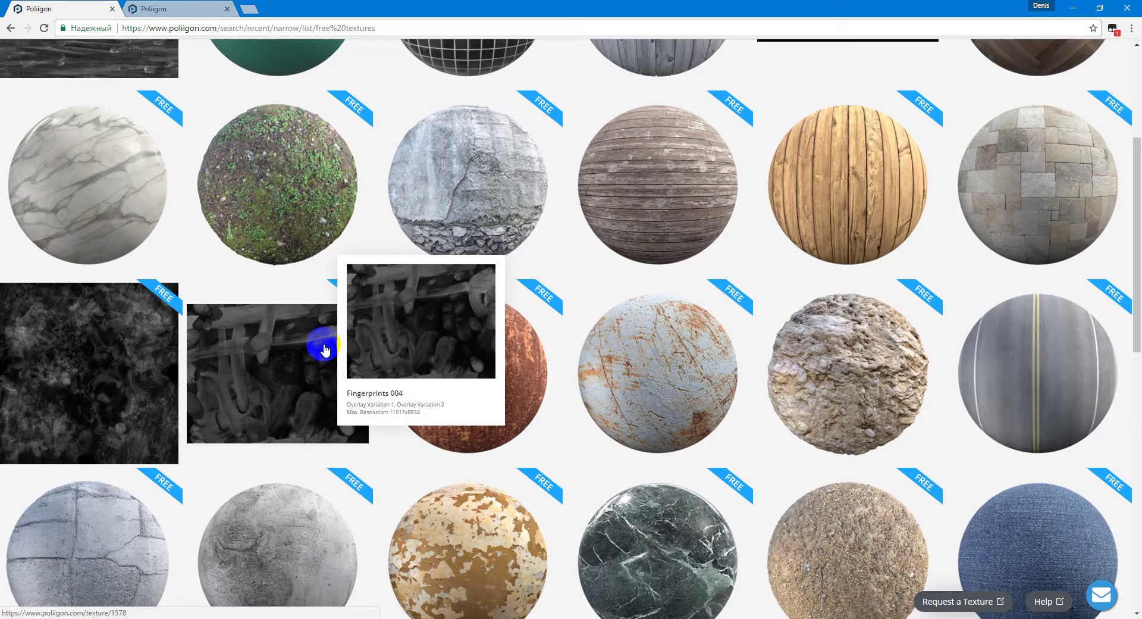
click(325, 350)
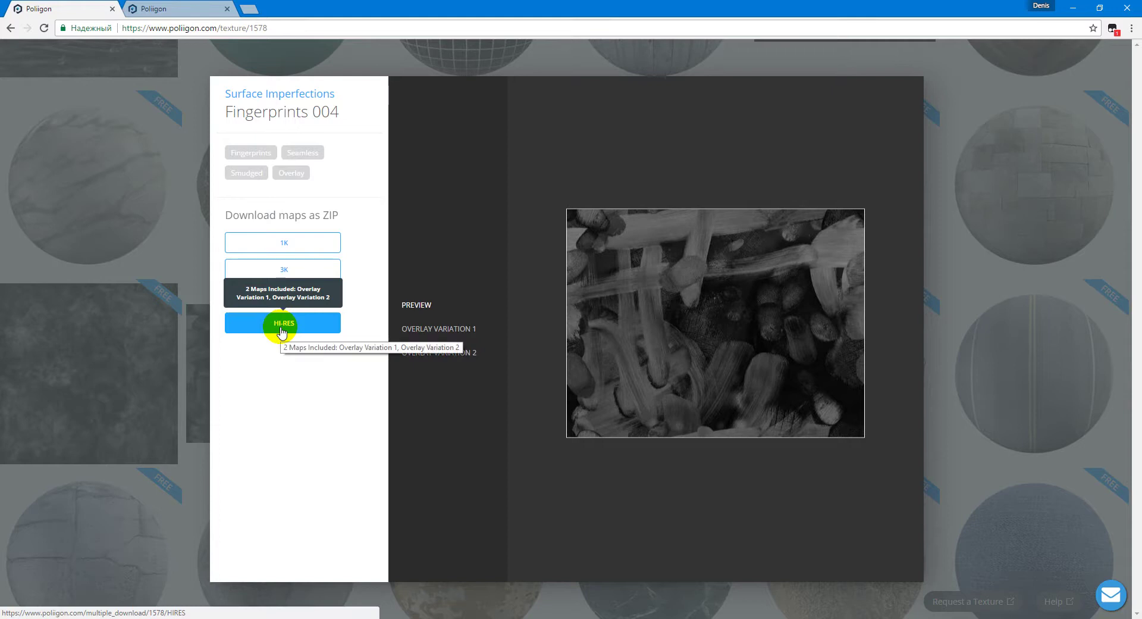
click(282, 327)
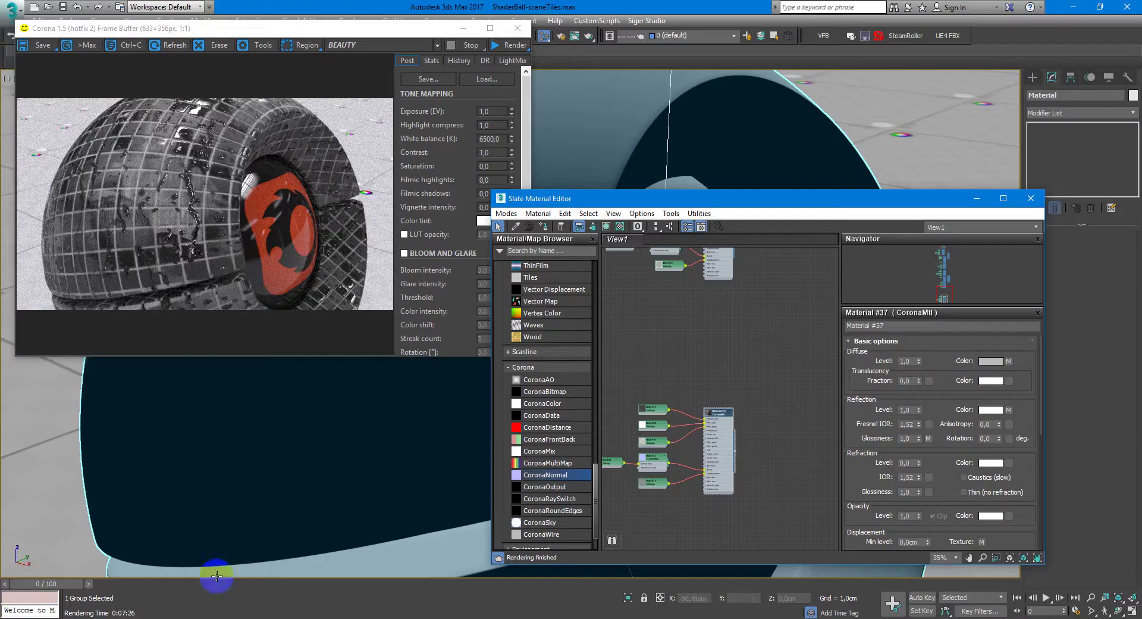
Step: In 3ds Max, start interactive rendering and assign the tile material, Material #37, to the selected object
click(563, 364)
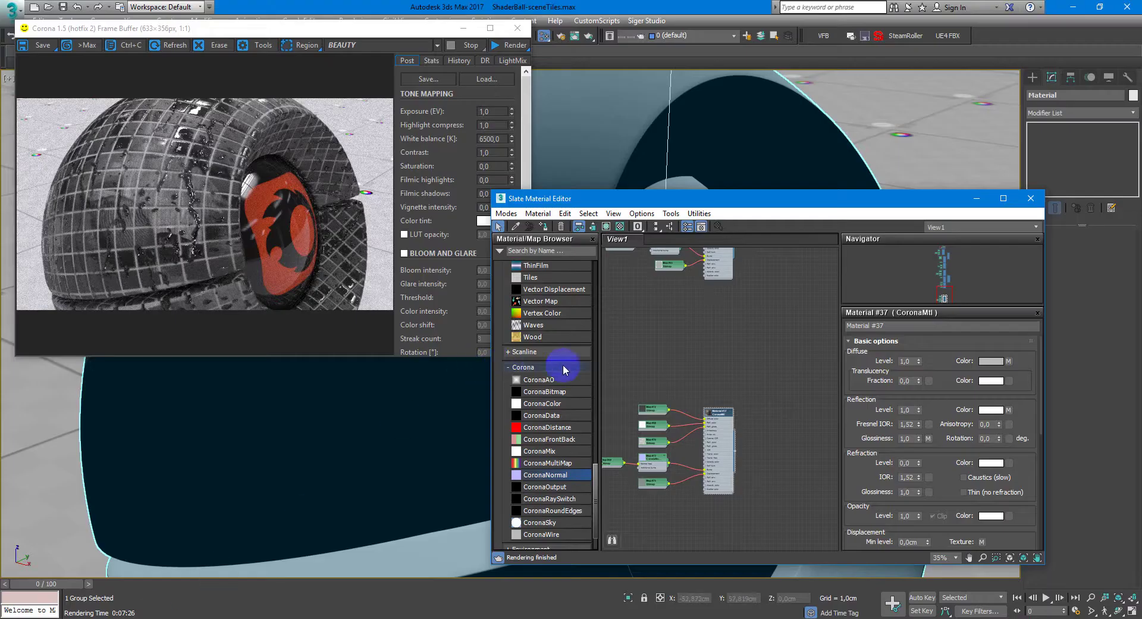
middle_drag(695, 349, 708, 343)
click(851, 39)
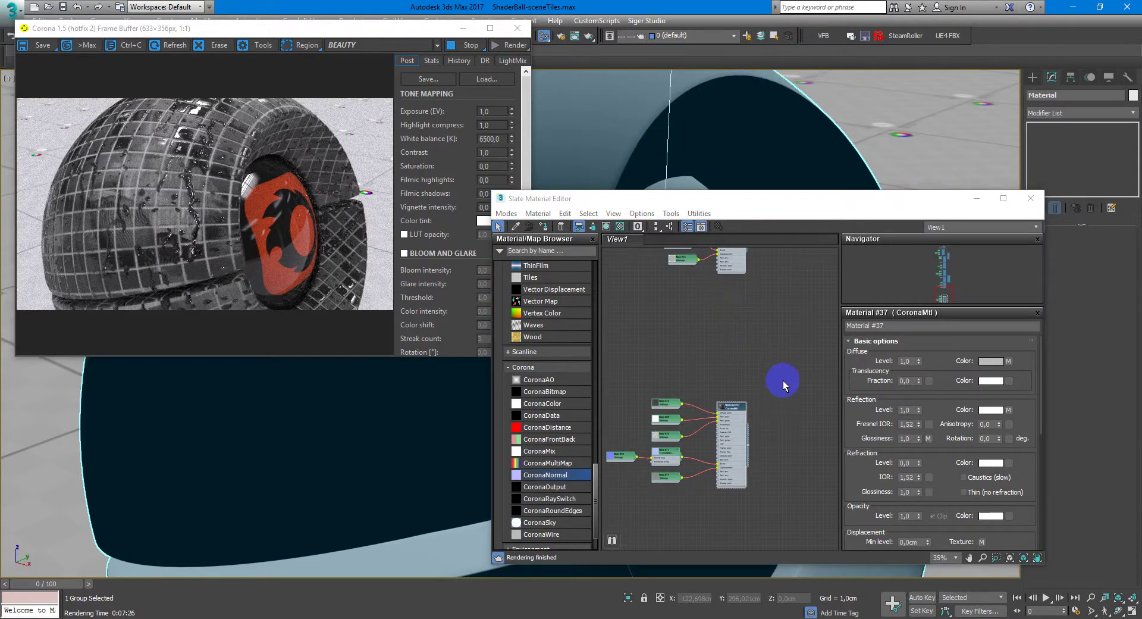
middle_drag(783, 381, 783, 359)
click(734, 390)
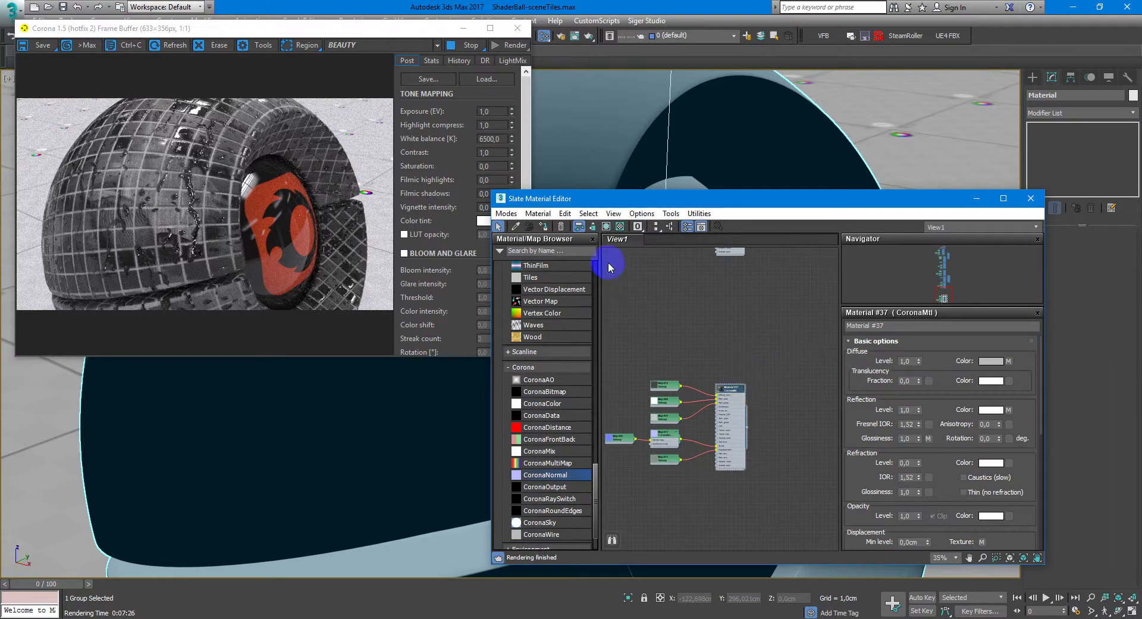
click(544, 226)
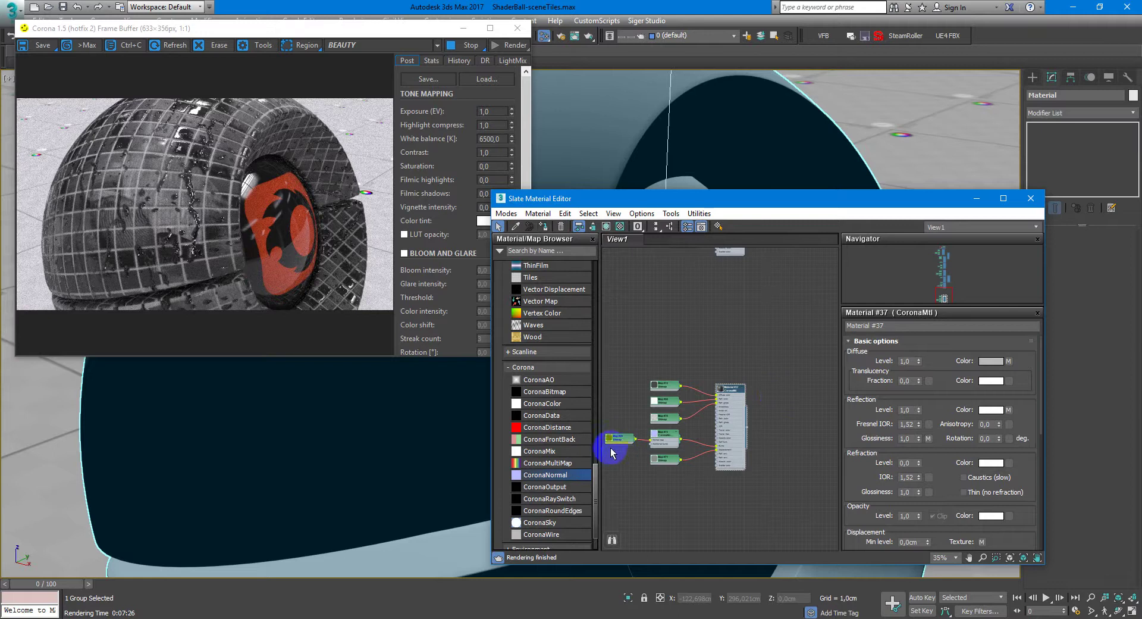
Step: Add a CoronaLayeredMtl to the material graph and place its node clear of Material #37, on its output side
scroll(573, 408, up, 6)
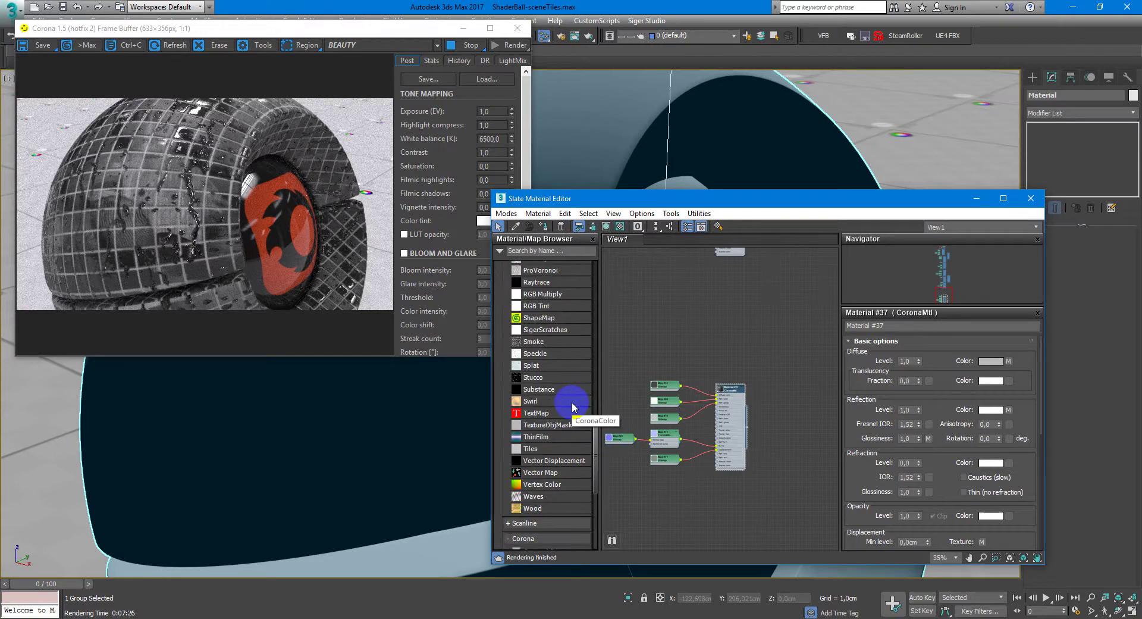
scroll(573, 408, up, 5)
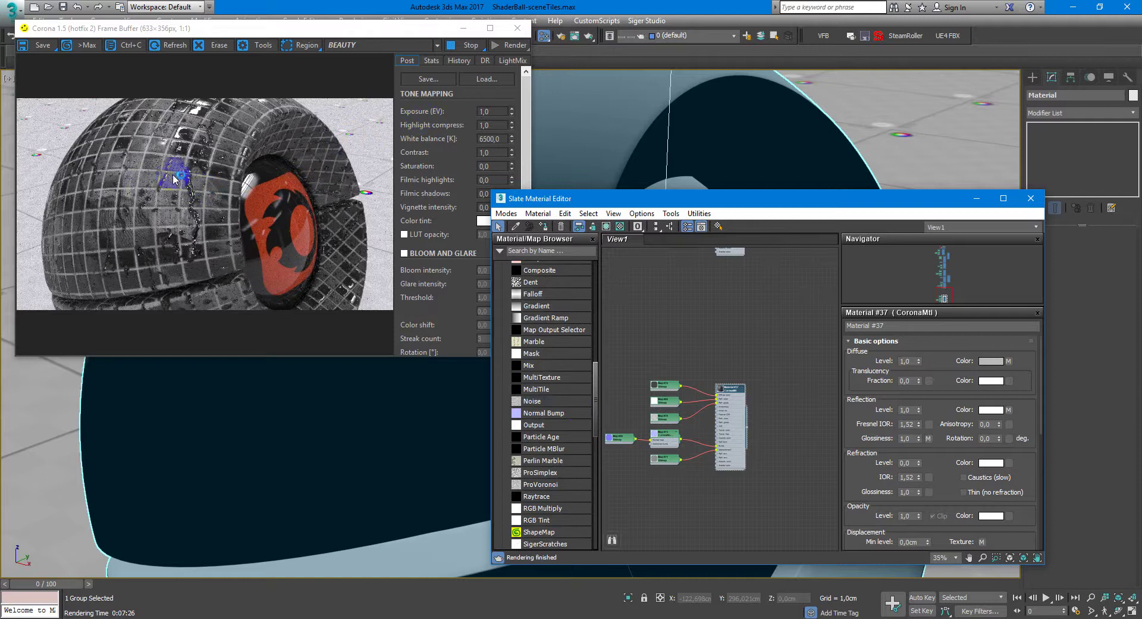
scroll(638, 432, up, 6)
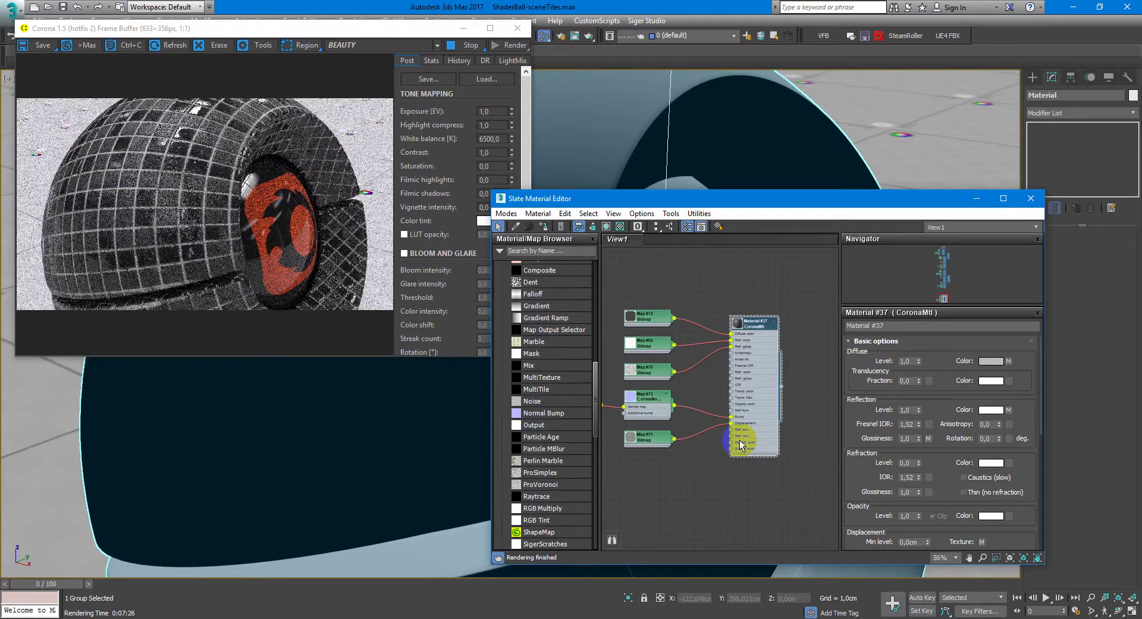
scroll(545, 333, up, 8)
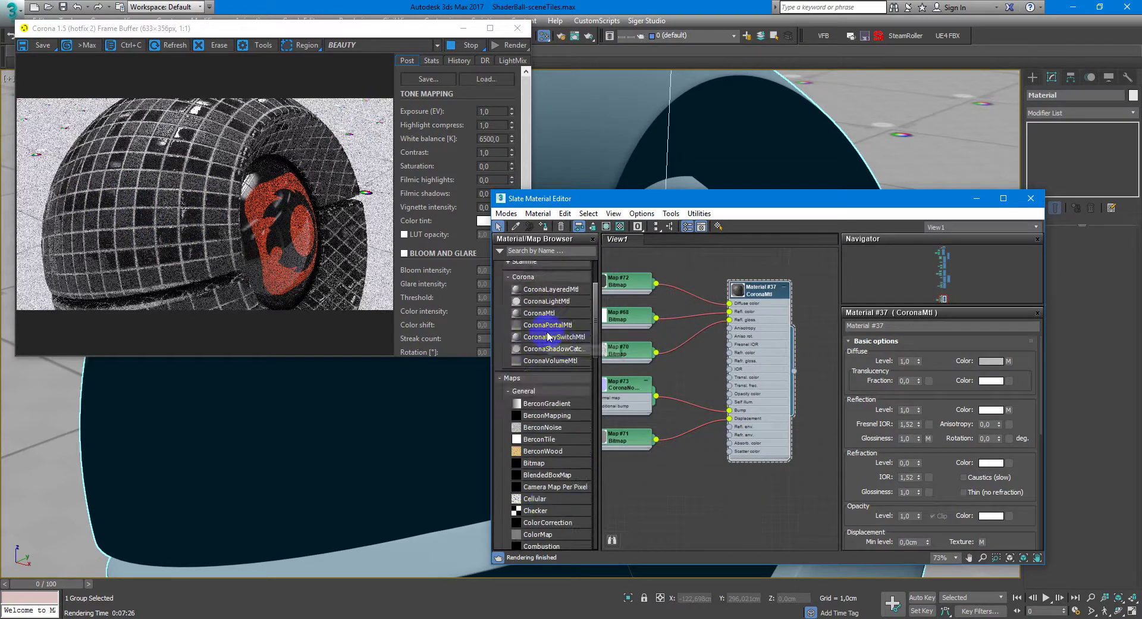
drag(565, 291, 814, 300)
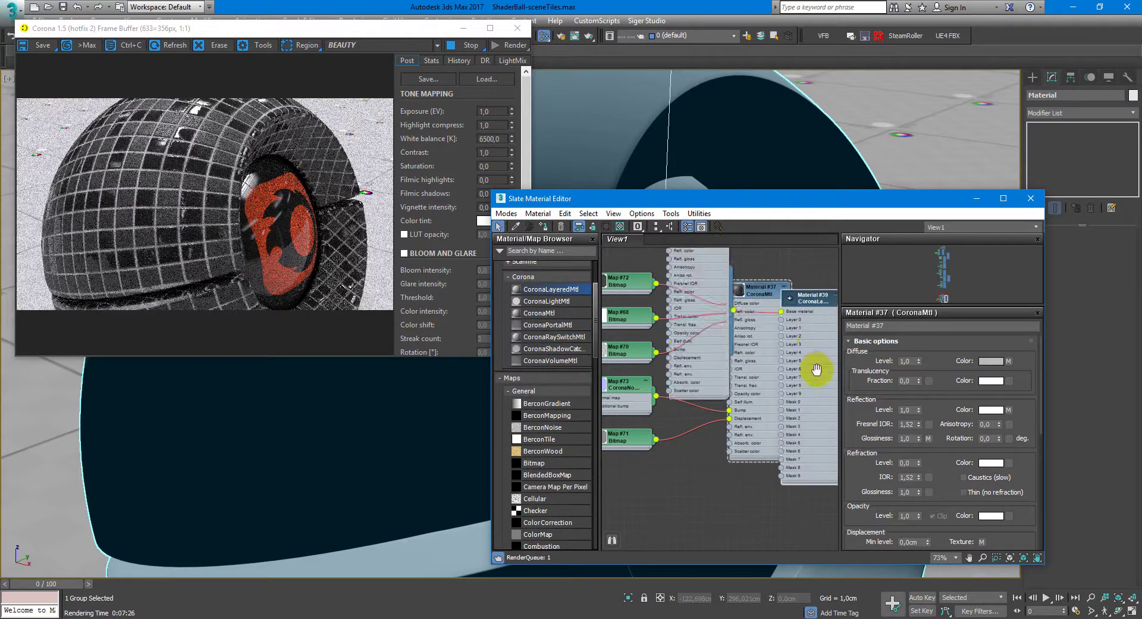
middle_drag(818, 371, 748, 337)
drag(745, 268, 877, 277)
mouse_move(817, 353)
middle_down()
mouse_move(759, 391)
mouse_move(826, 341)
middle_up()
scroll(758, 391, down, 1)
scroll(759, 391, down, 1)
middle_drag(671, 376, 701, 375)
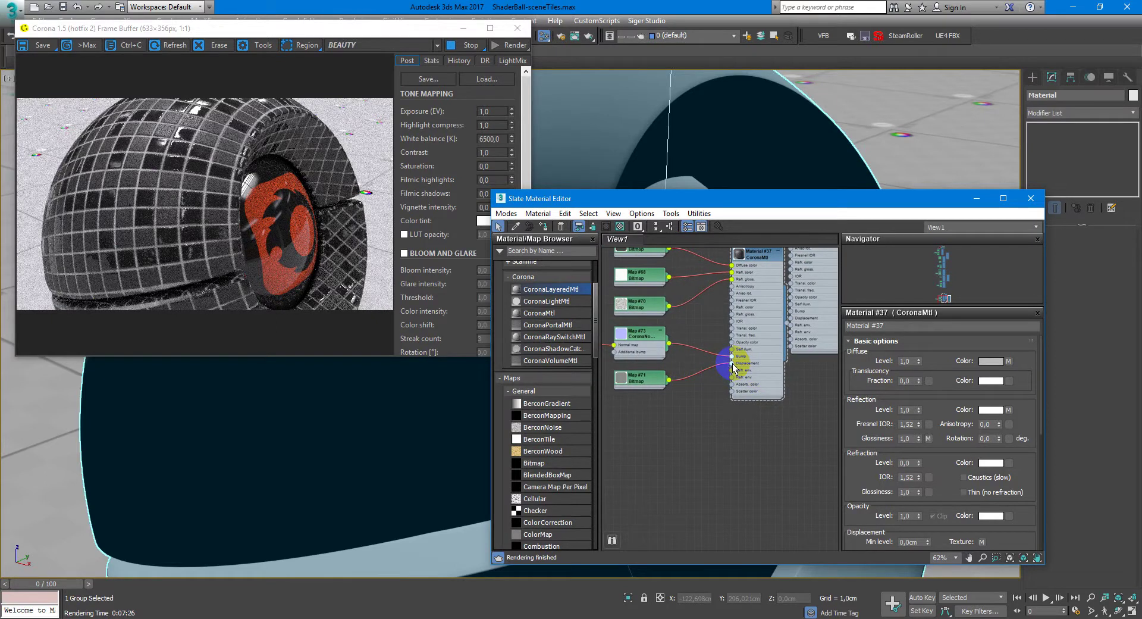
Step: Disconnect the bitmap from Material #37's Displacement and place the Material #38 node directly below Material #37
drag(732, 364, 684, 399)
middle_drag(760, 362, 709, 398)
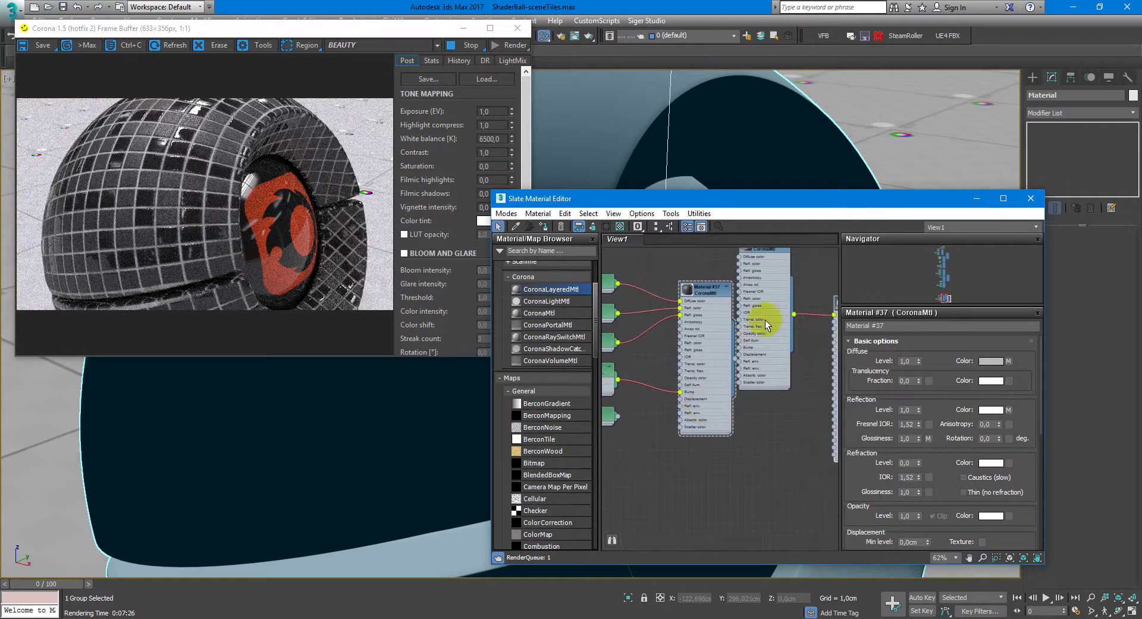
middle_drag(765, 319, 747, 358)
drag(756, 289, 719, 479)
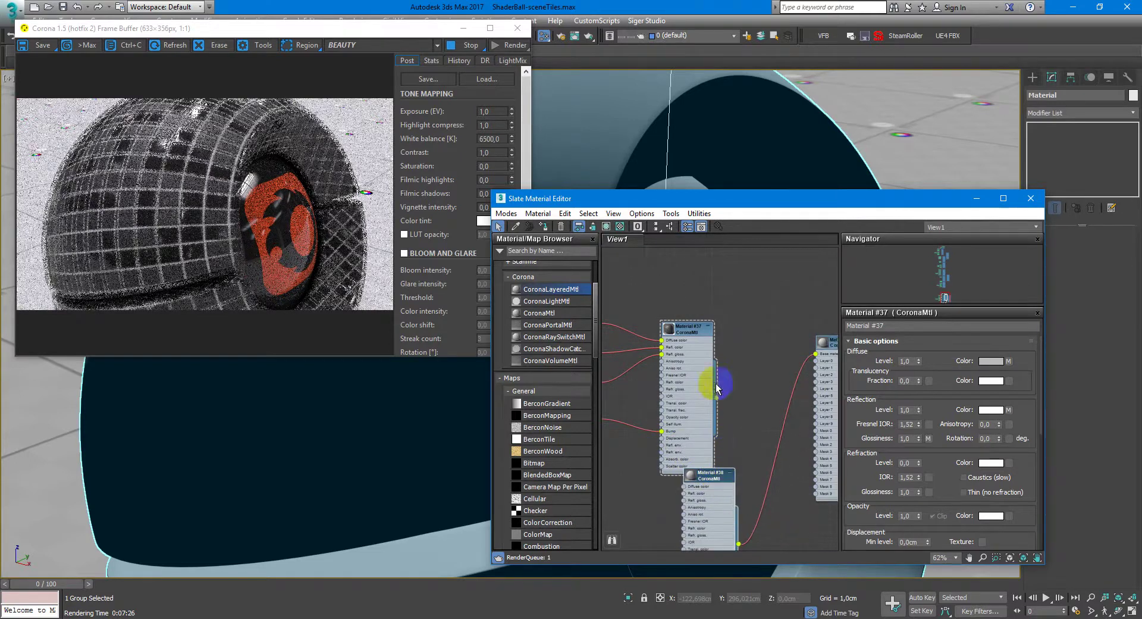
drag(703, 327, 725, 312)
middle_drag(756, 399, 737, 349)
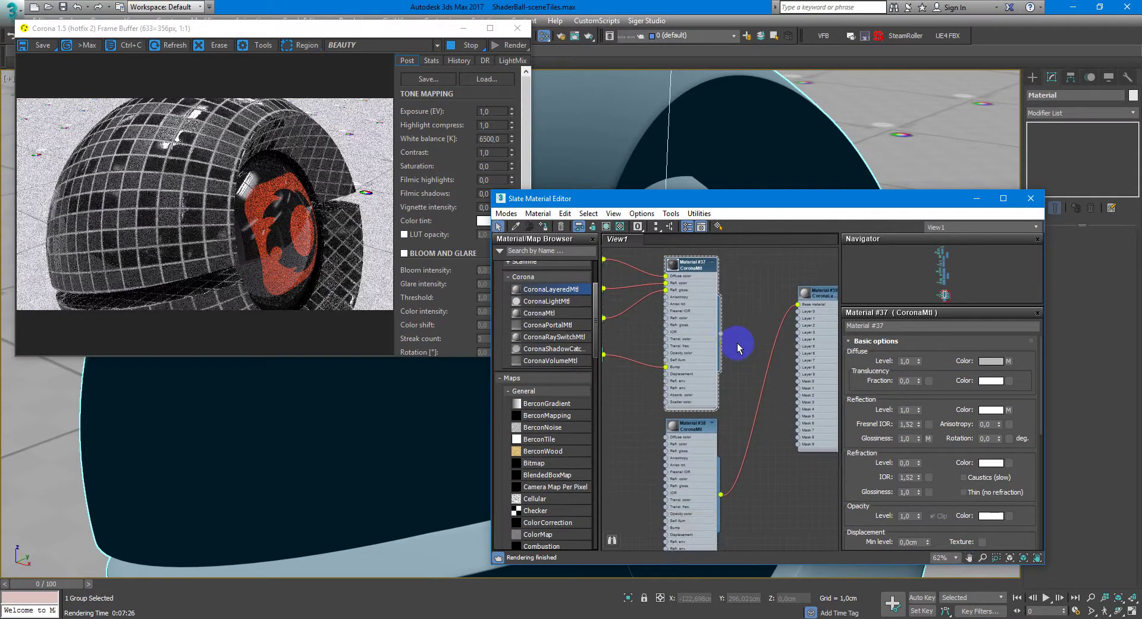
Step: Connect Material #37 to the layered material's Base material input and Material #38 to its Layer 0 input
middle_drag(723, 355, 710, 346)
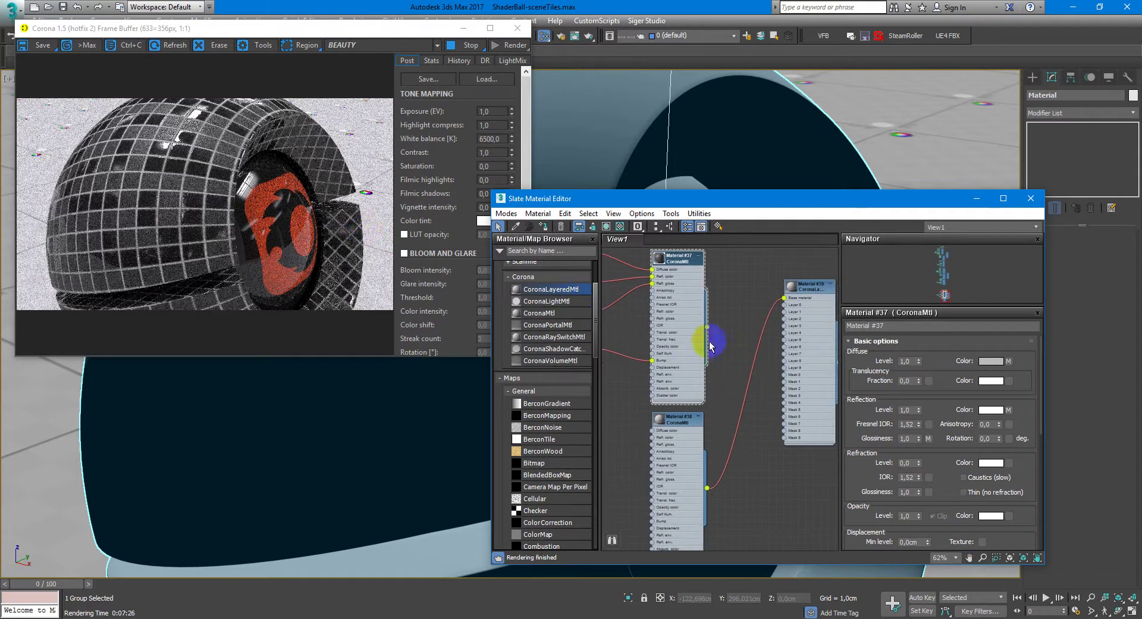
drag(706, 329, 789, 297)
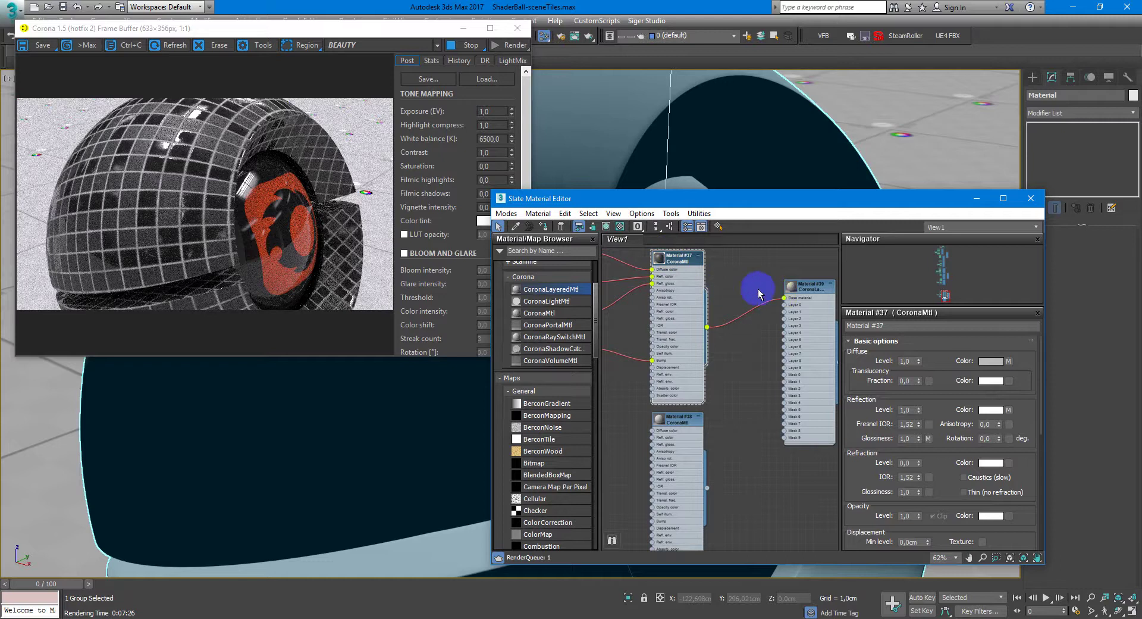
middle_drag(751, 391, 729, 360)
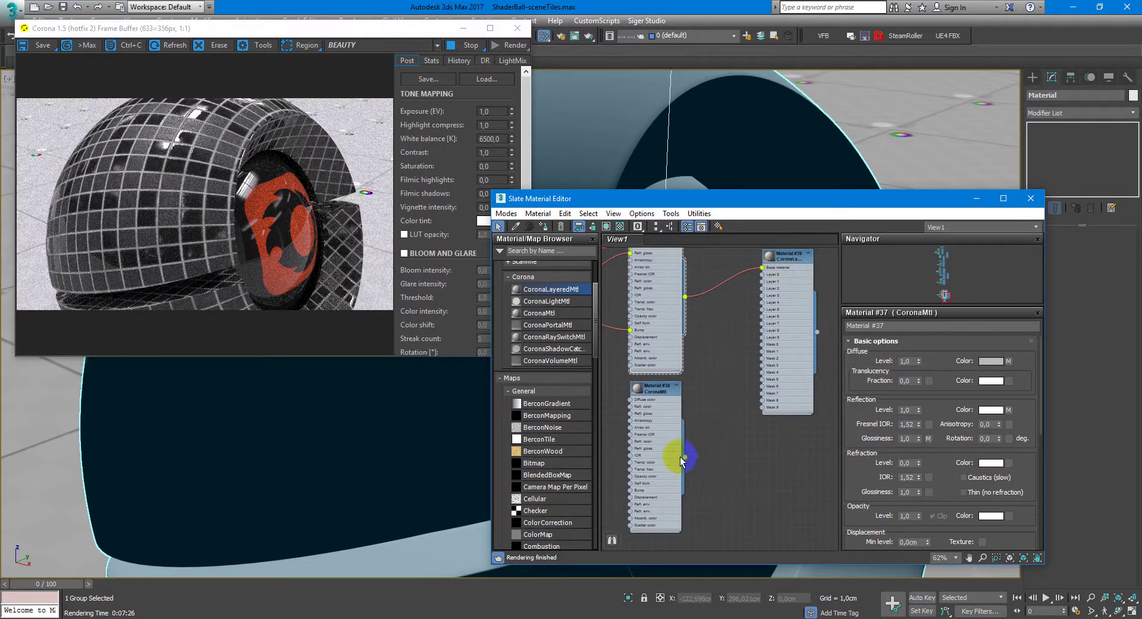
drag(685, 457, 765, 274)
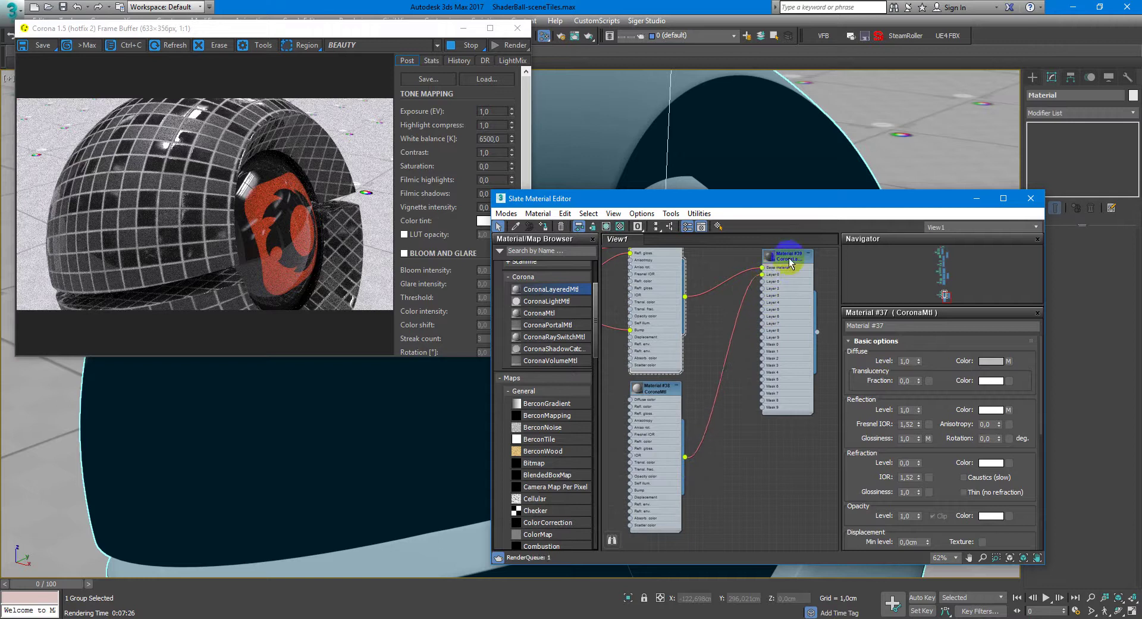
Step: Show the parameters of Material #38 and the layered material, and assign the layered material to the selected object
middle_drag(651, 373, 684, 341)
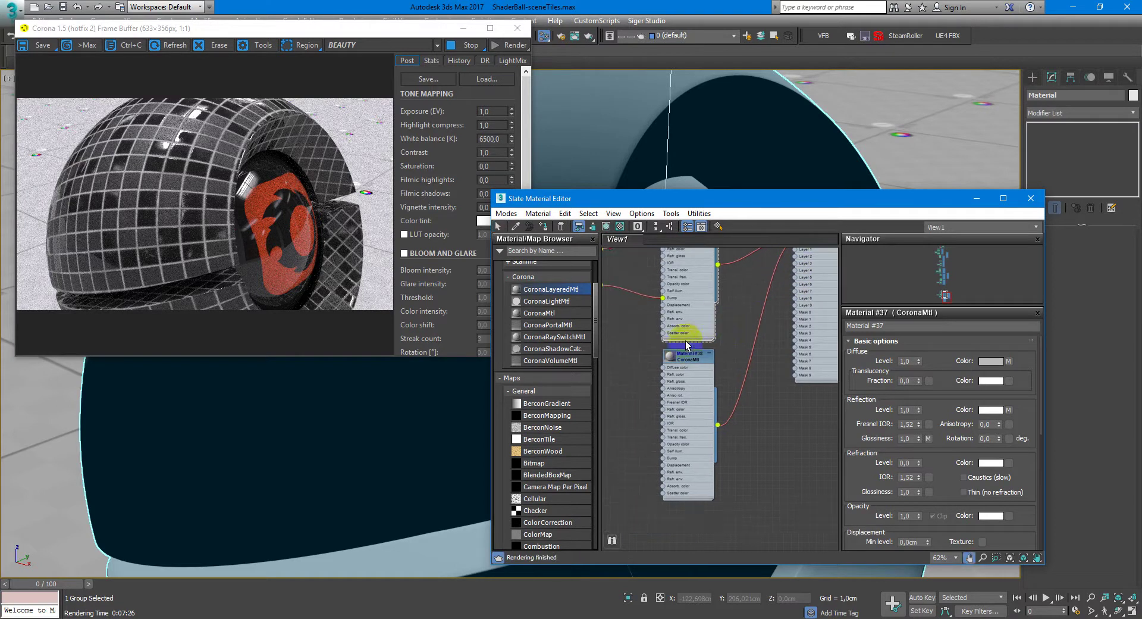
double_click(680, 354)
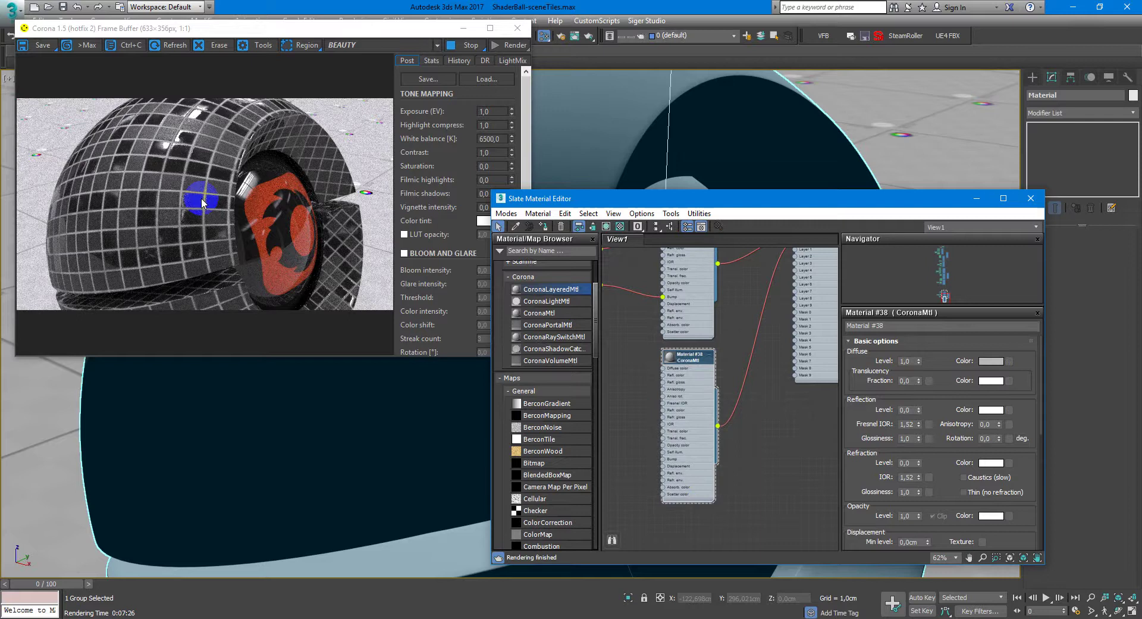
middle_drag(703, 356, 670, 451)
double_click(795, 322)
click(545, 230)
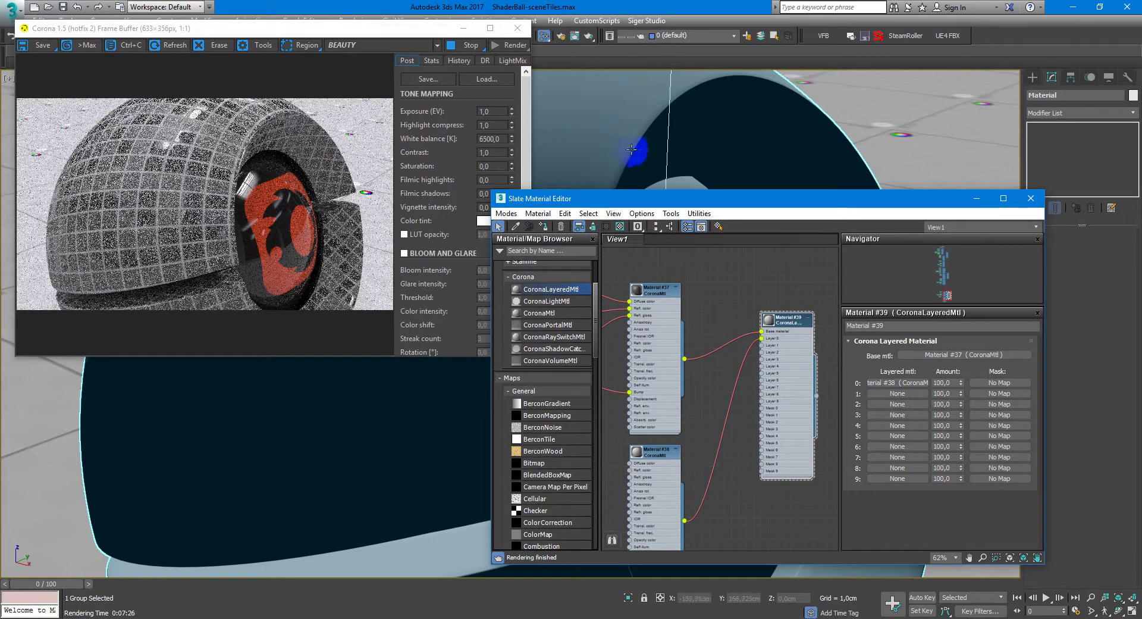
Step: Bring Fingerprints004_OVERLAY_VAR1_HIRES.jpg from the downloads folder into the graph beside Material #38 and show the bitmap's parameters
middle_drag(689, 446, 770, 335)
click(677, 395)
double_click(677, 392)
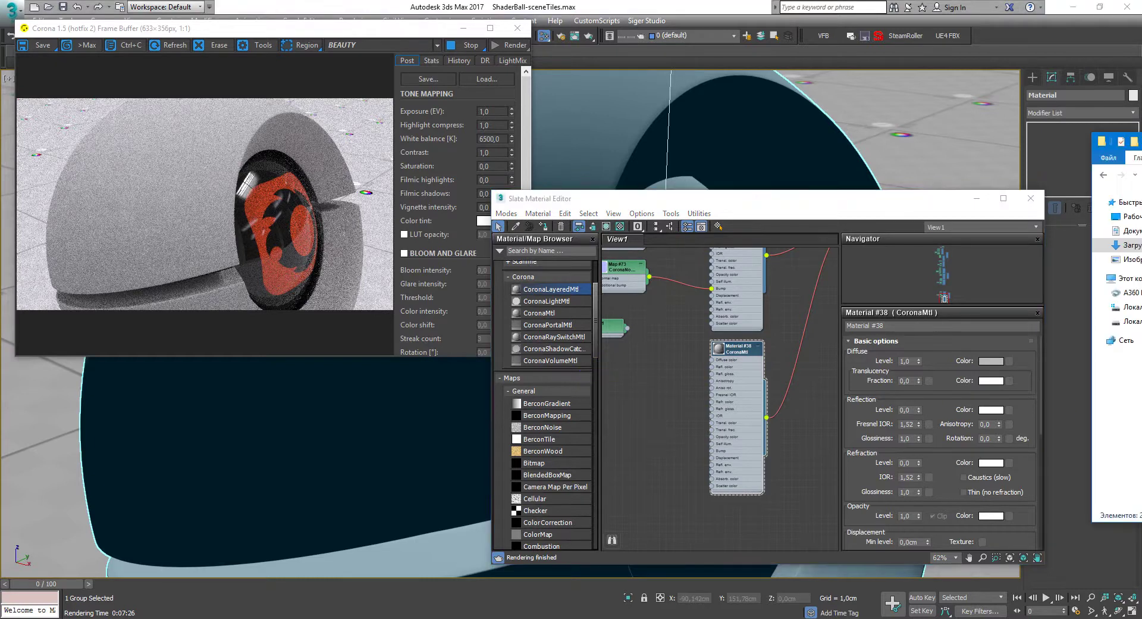
drag(1141, 143, 774, 519)
drag(625, 588, 660, 396)
double_click(668, 390)
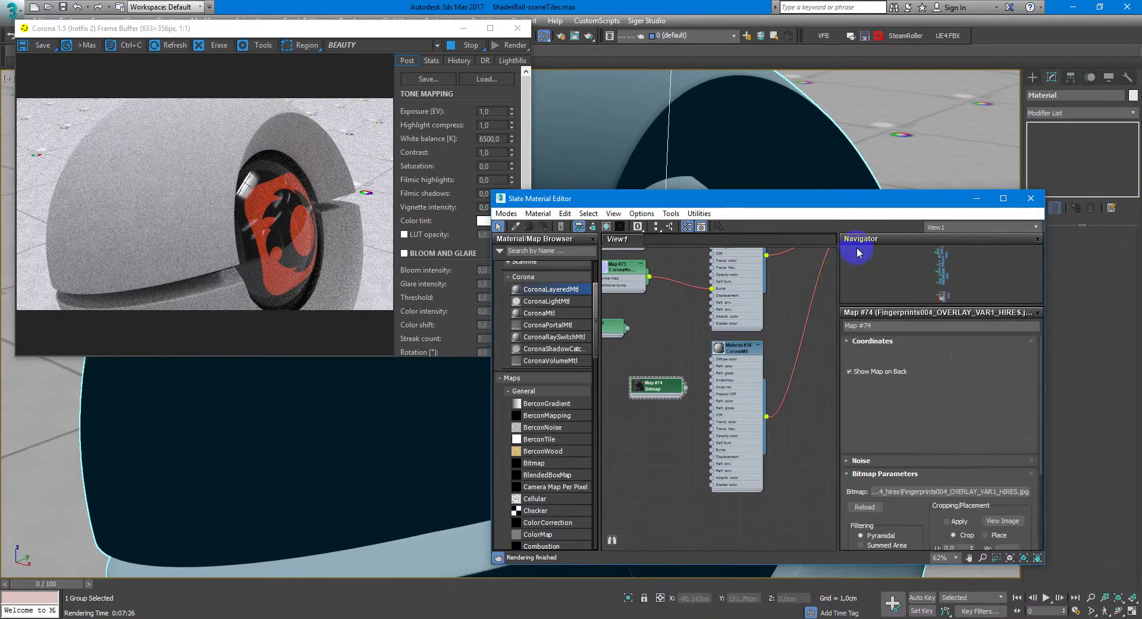
Step: Preview the fingerprint image and connect its bitmap to the Diffuse color of Material #38
scroll(688, 395, up, 3)
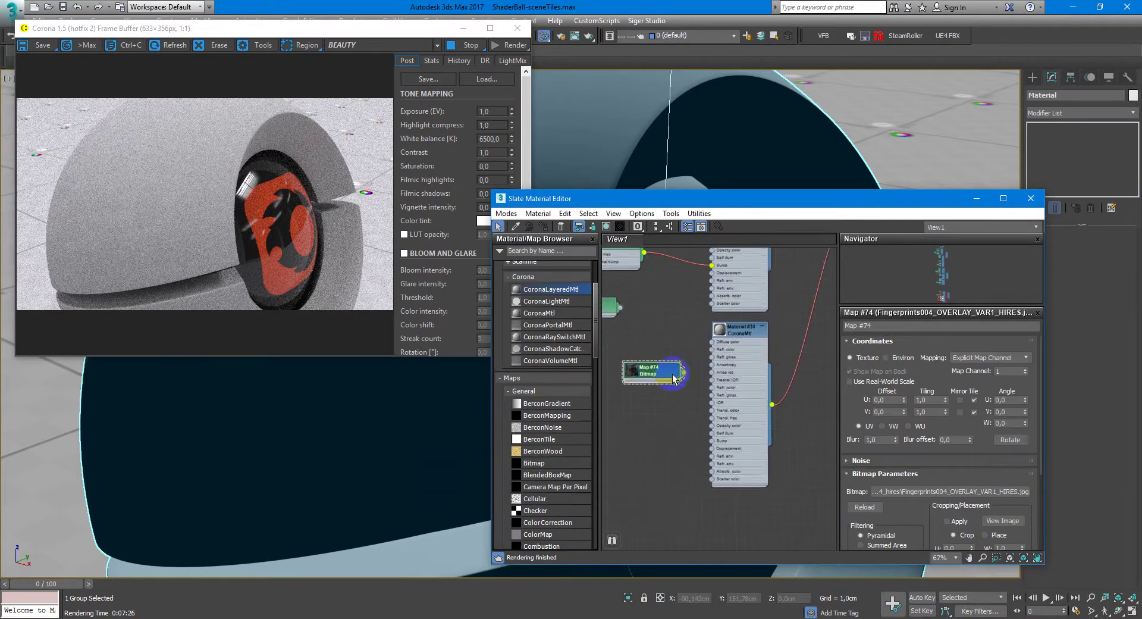
click(1003, 521)
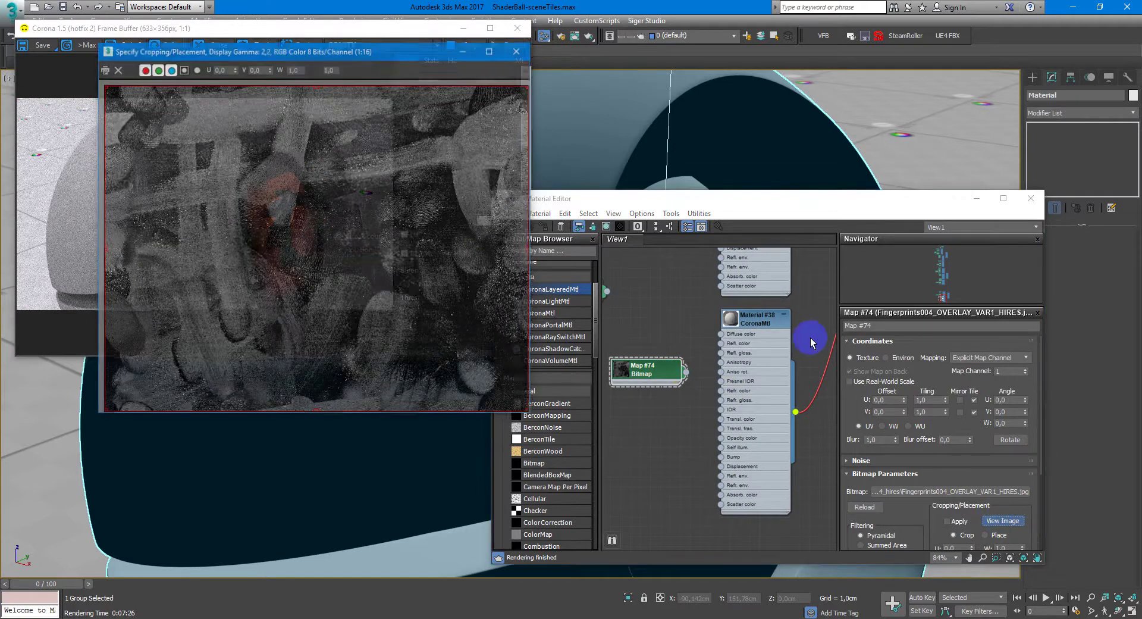
click(518, 50)
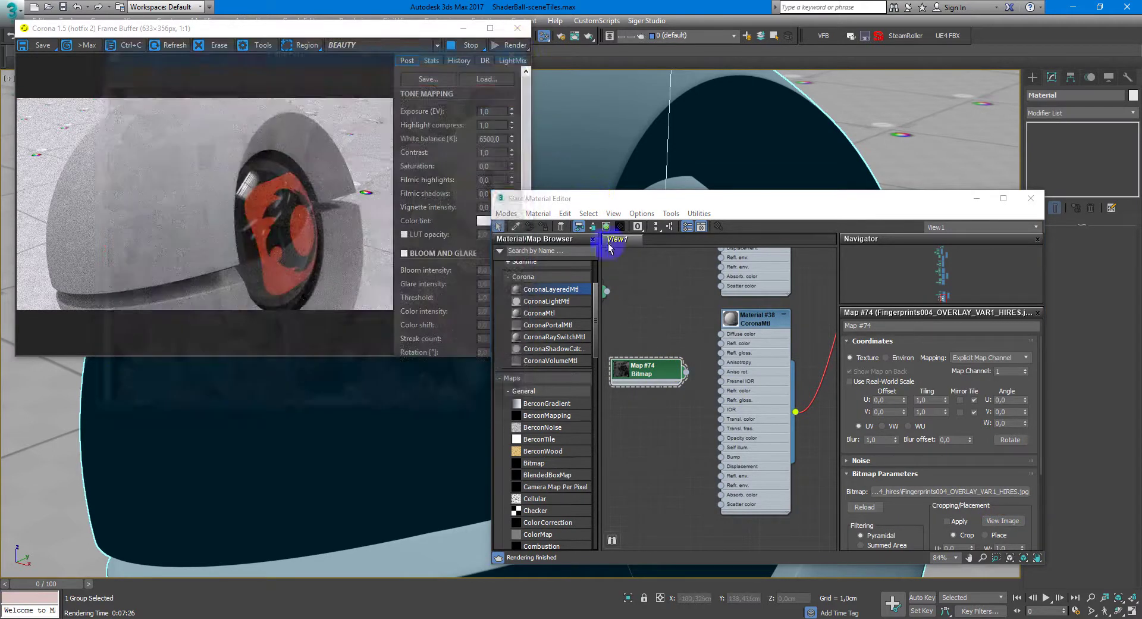
middle_drag(688, 362, 727, 350)
drag(727, 350, 761, 322)
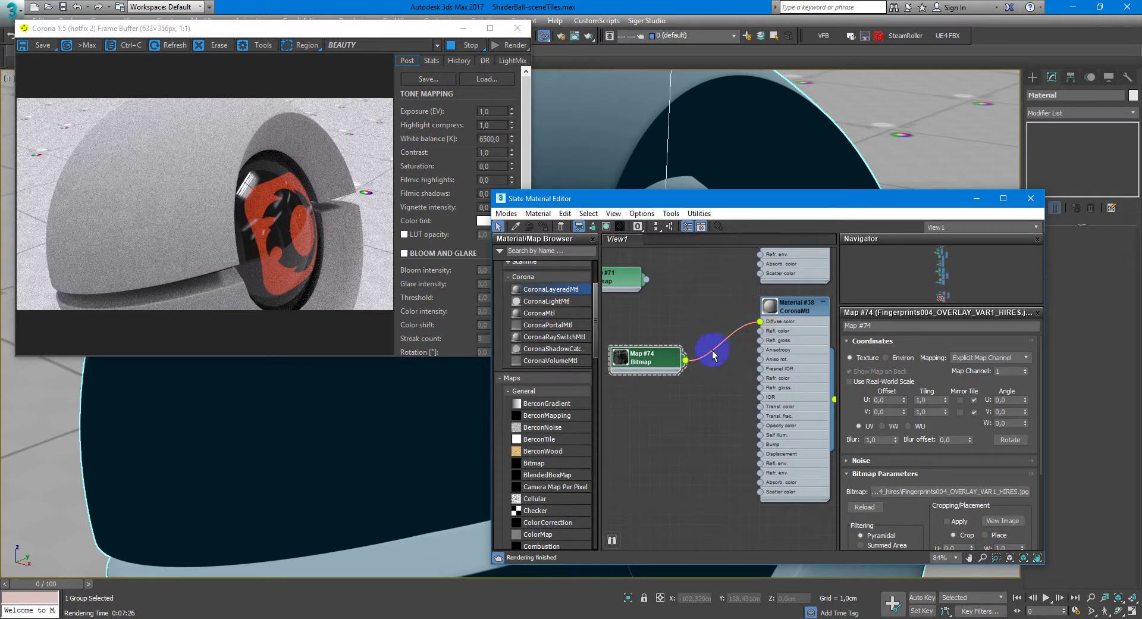
Step: Set the U and V tiling of the fingerprint bitmap Map #74 to 1,5
click(641, 362)
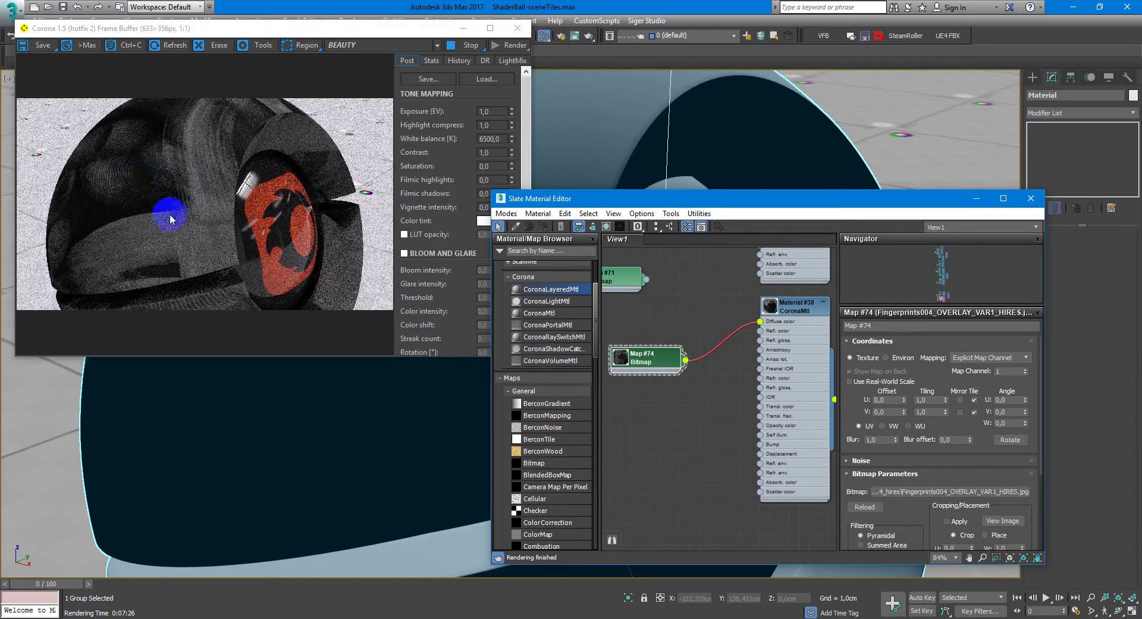
click(888, 400)
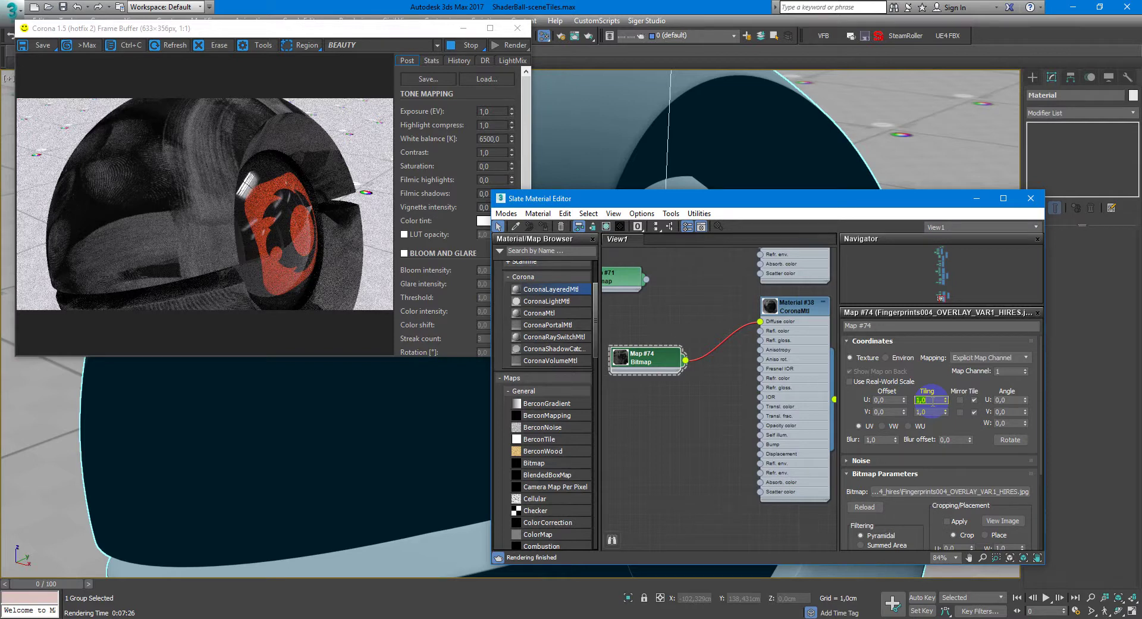
text(1,5)
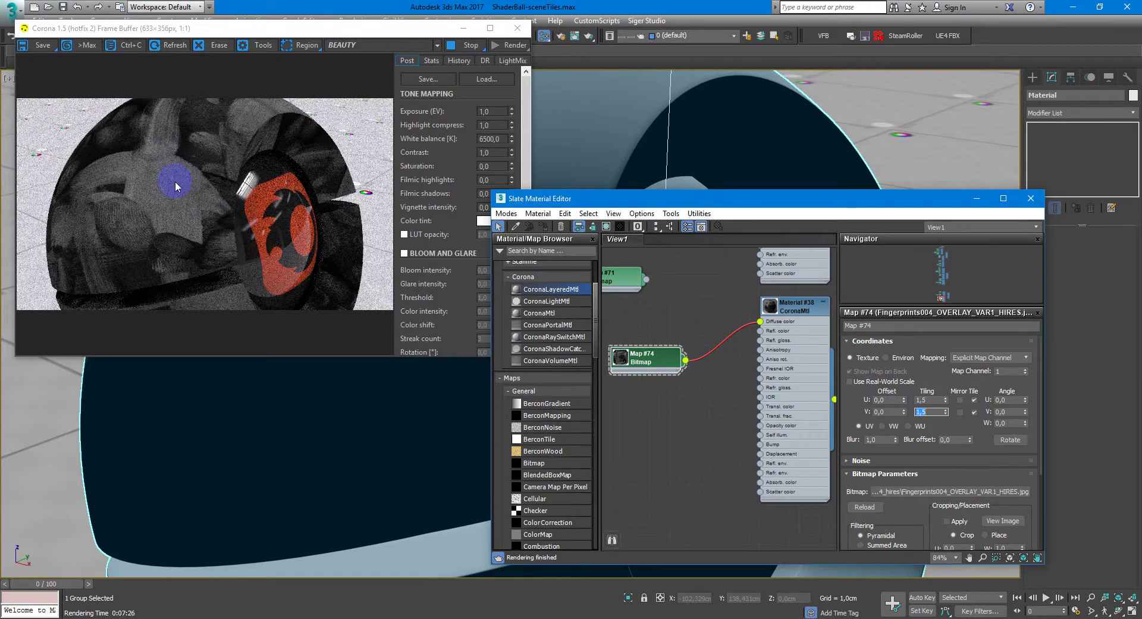
Step: Connect the fingerprint bitmap Map #74 to the layered material's Mask 0 input
scroll(701, 377, down, 3)
middle_drag(701, 376, 656, 420)
scroll(625, 415, down, 1)
drag(625, 410, 783, 330)
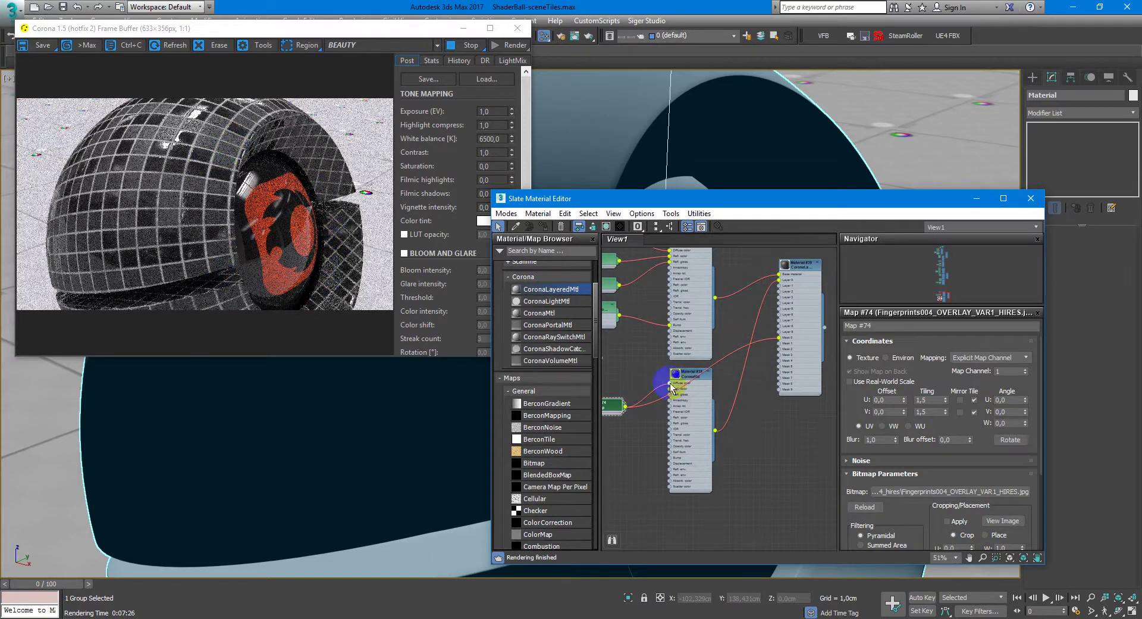
Step: Adjust the Output Amount of the fingerprint bitmap Map #74, trying 5,0 and settling on 3,0
scroll(671, 387, up, 2)
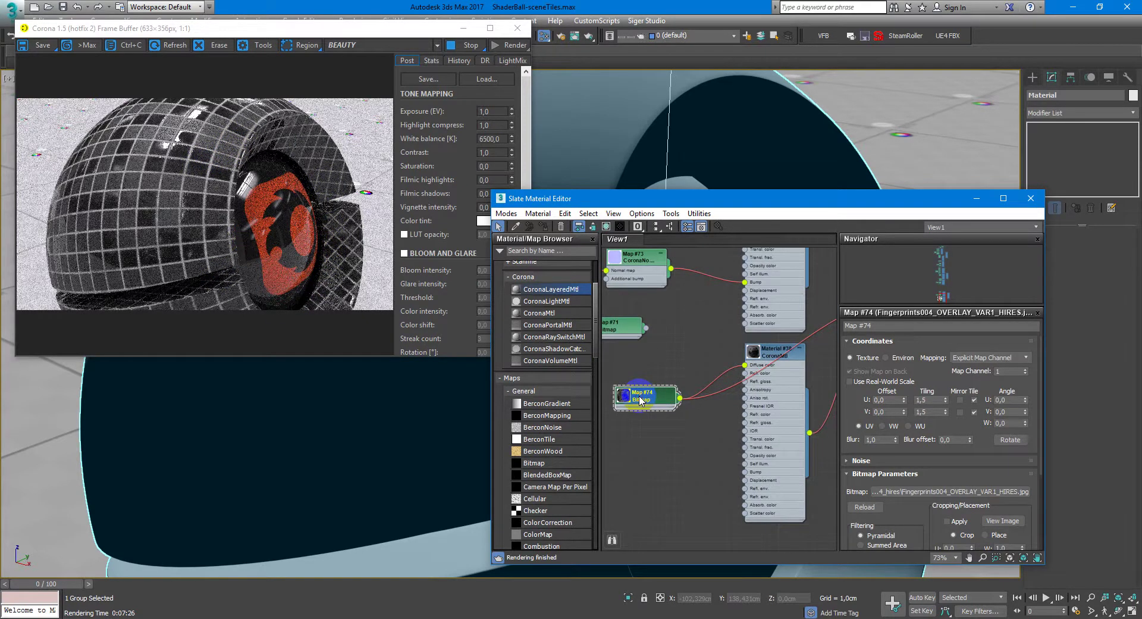
click(756, 370)
scroll(859, 415, down, 4)
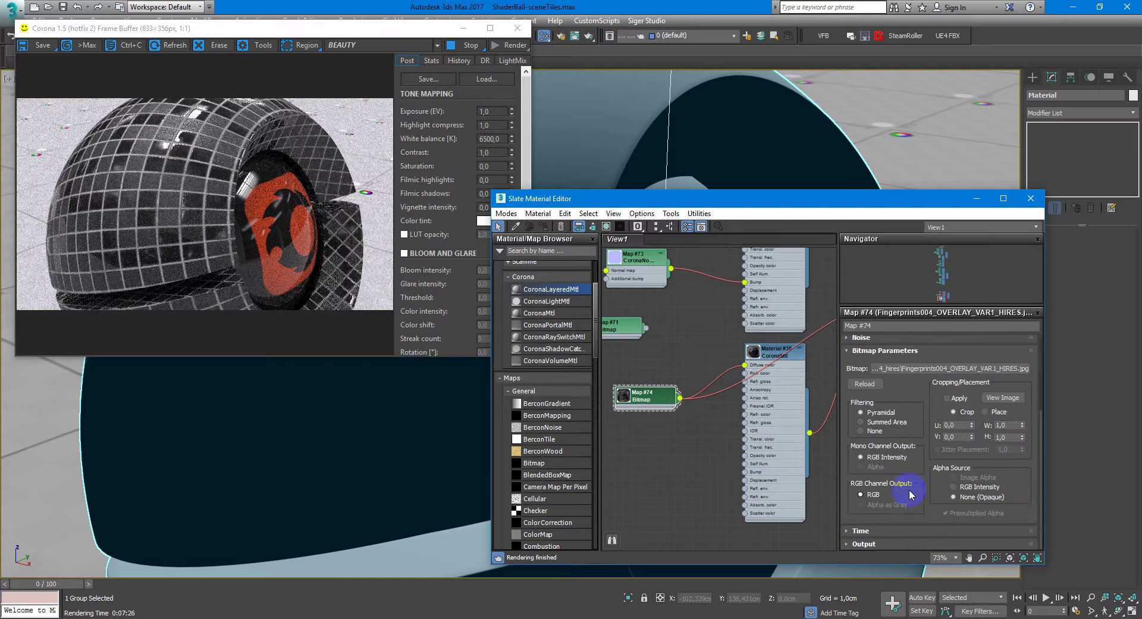
click(863, 544)
scroll(946, 426, down, 2)
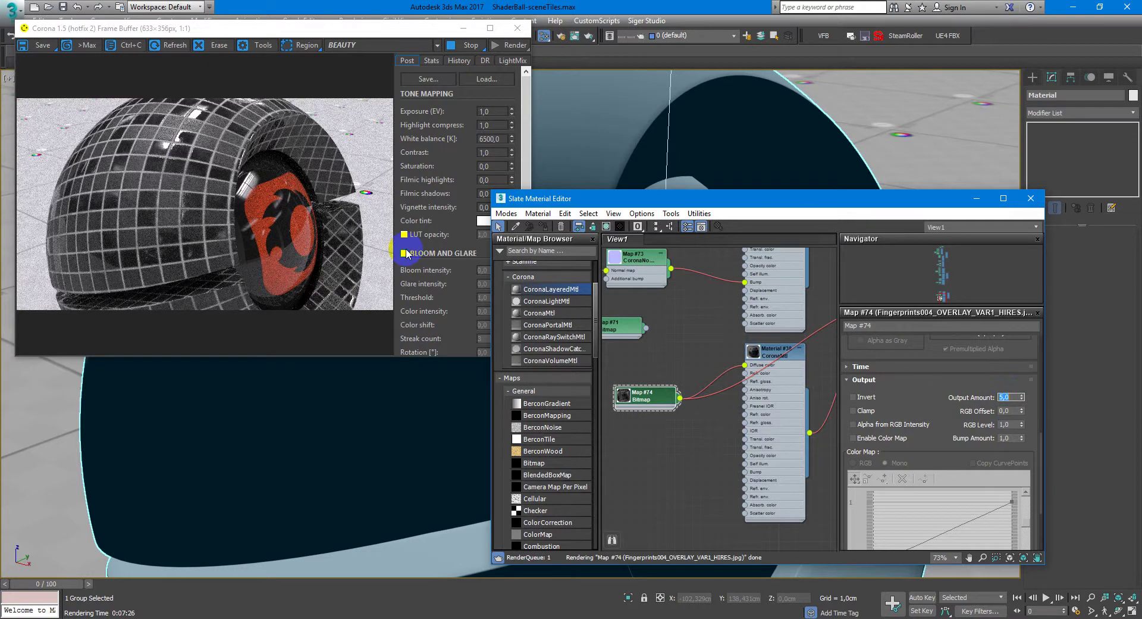
middle_drag(680, 363, 683, 383)
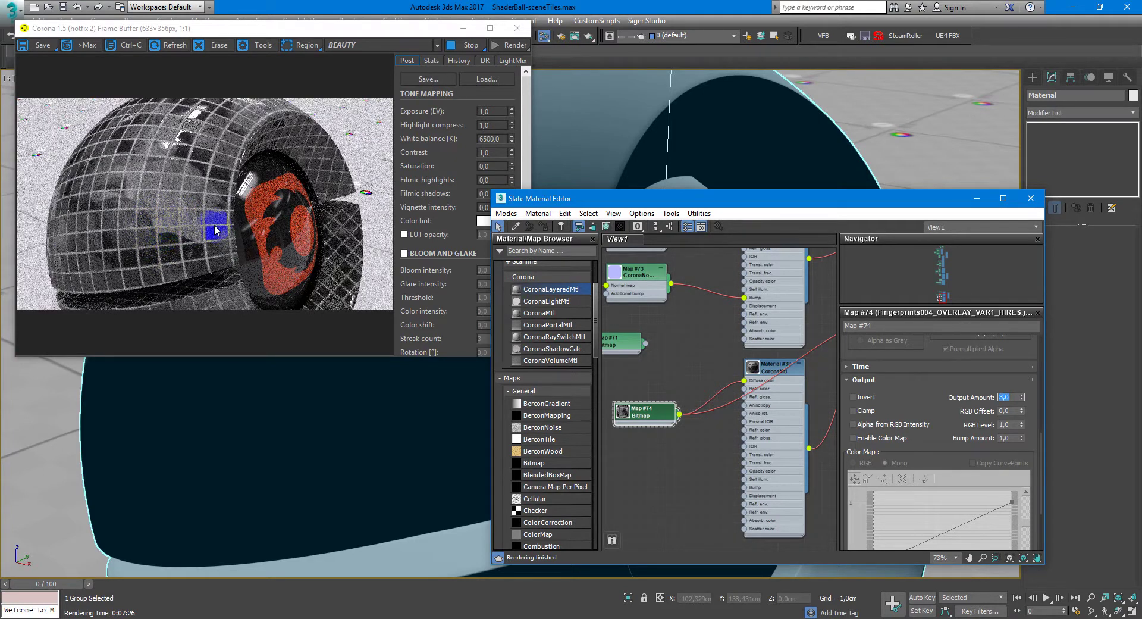
Step: Add a new CoronaMtl below Material #38 in the graph and show its parameters
scroll(741, 333, down, 3)
scroll(740, 333, down, 2)
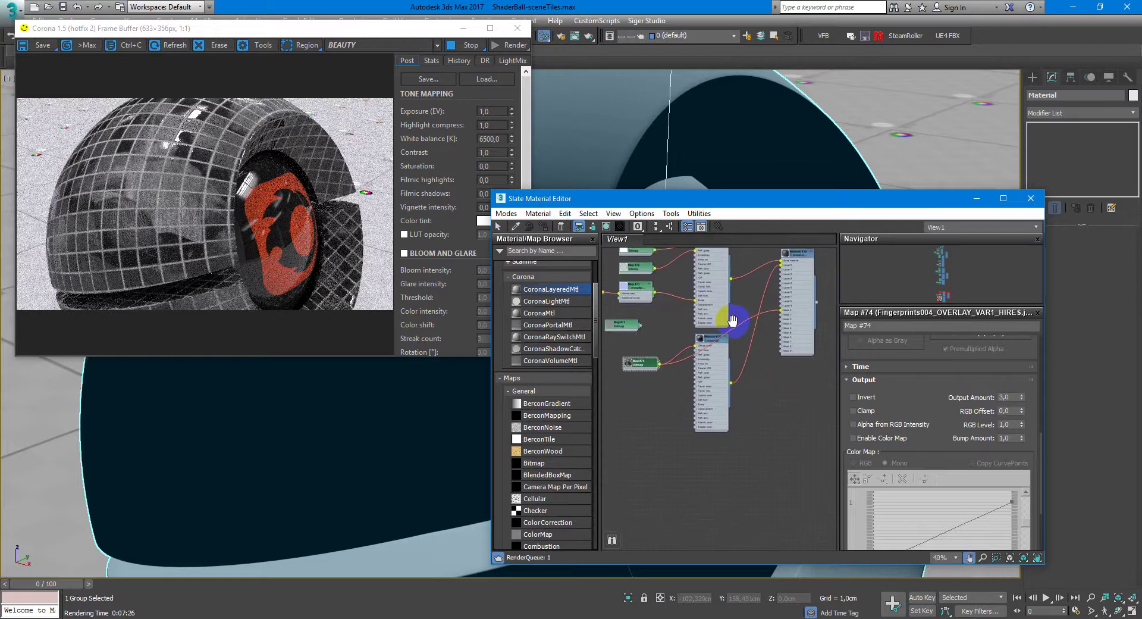
middle_drag(668, 382, 685, 375)
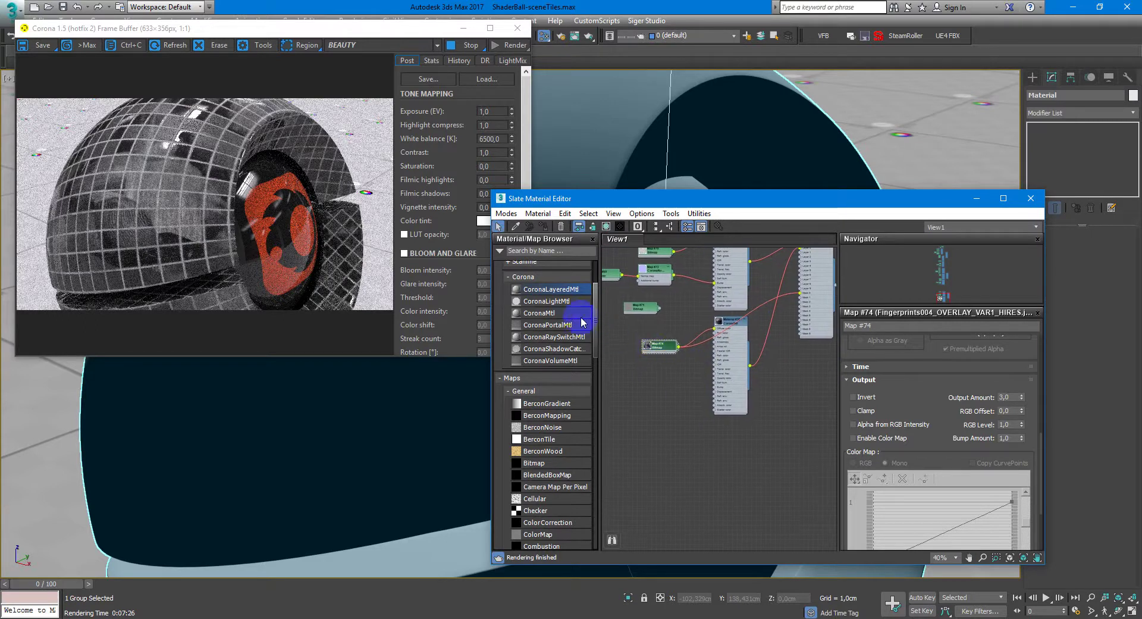
drag(570, 318, 738, 447)
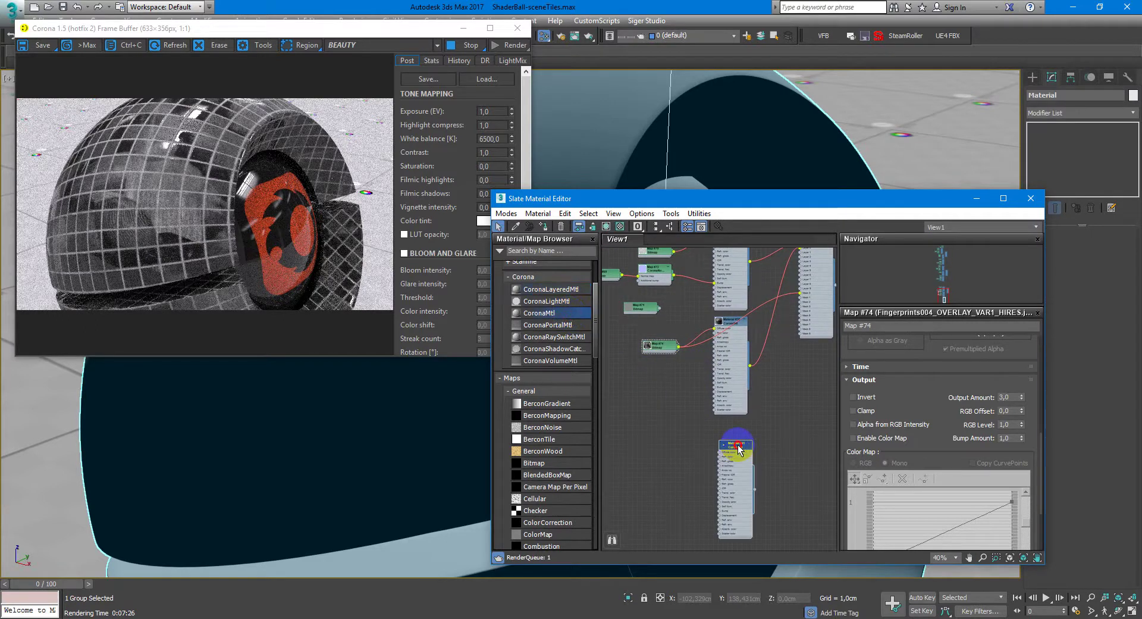
double_click(738, 448)
scroll(724, 412, up, 4)
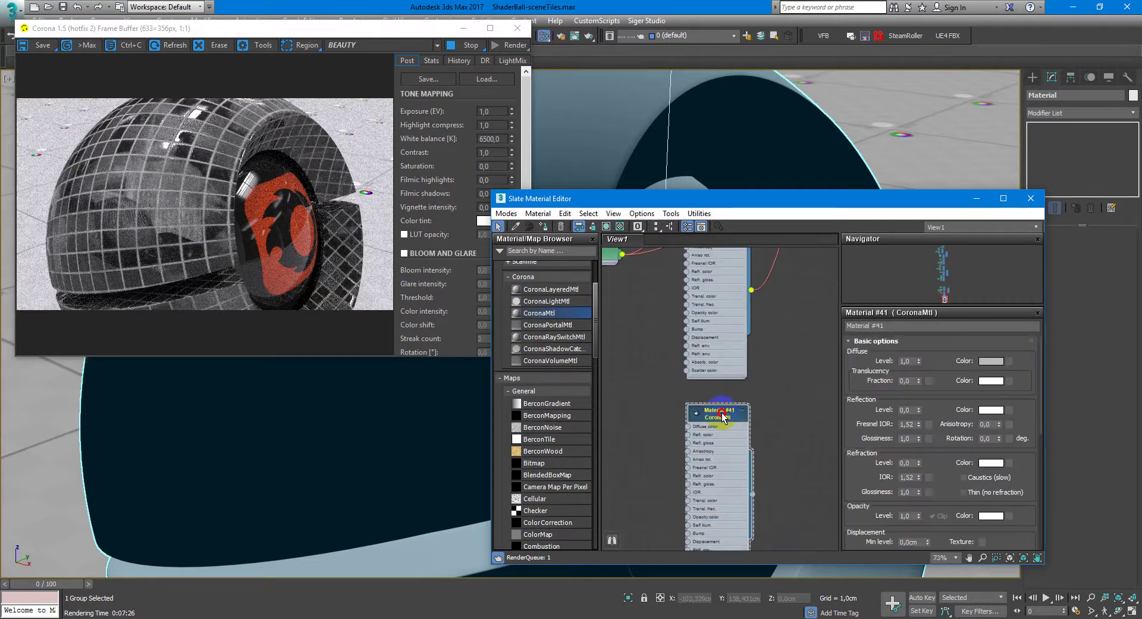
Step: Connect Material #41 to the layered material's Layer 1 input
scroll(723, 411, down, 5)
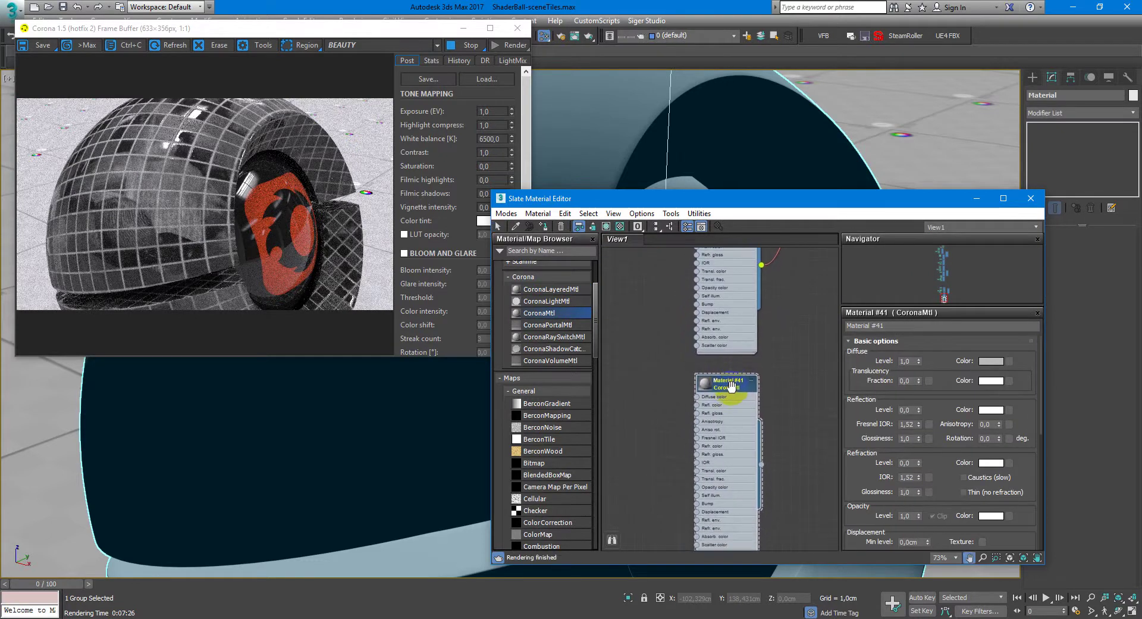
drag(729, 500, 773, 305)
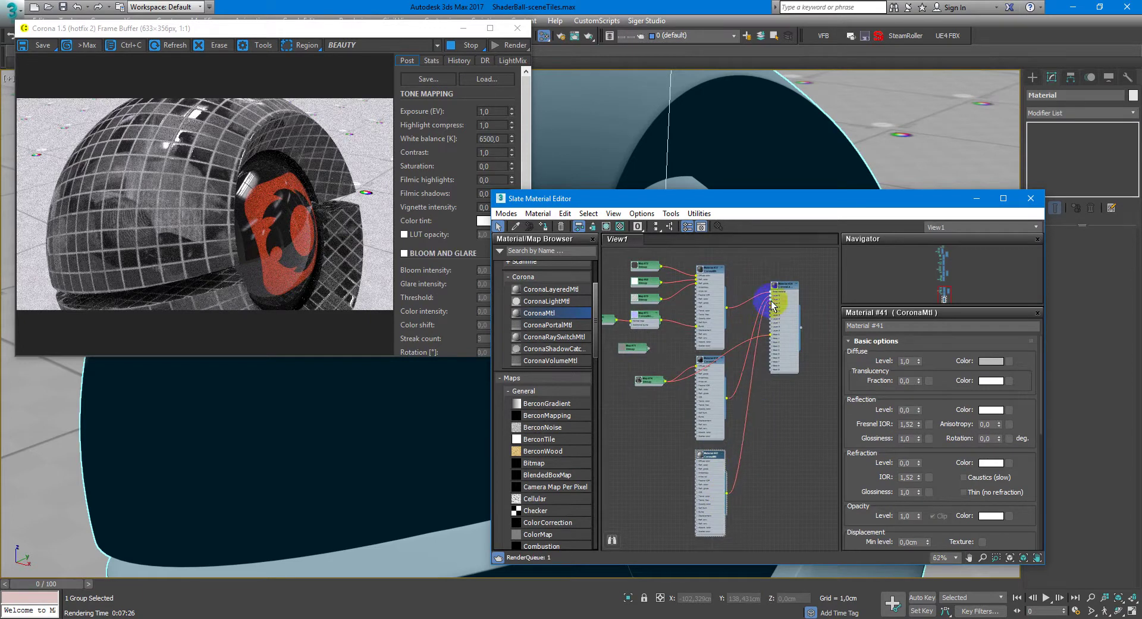
scroll(774, 304, up, 3)
scroll(767, 309, down, 4)
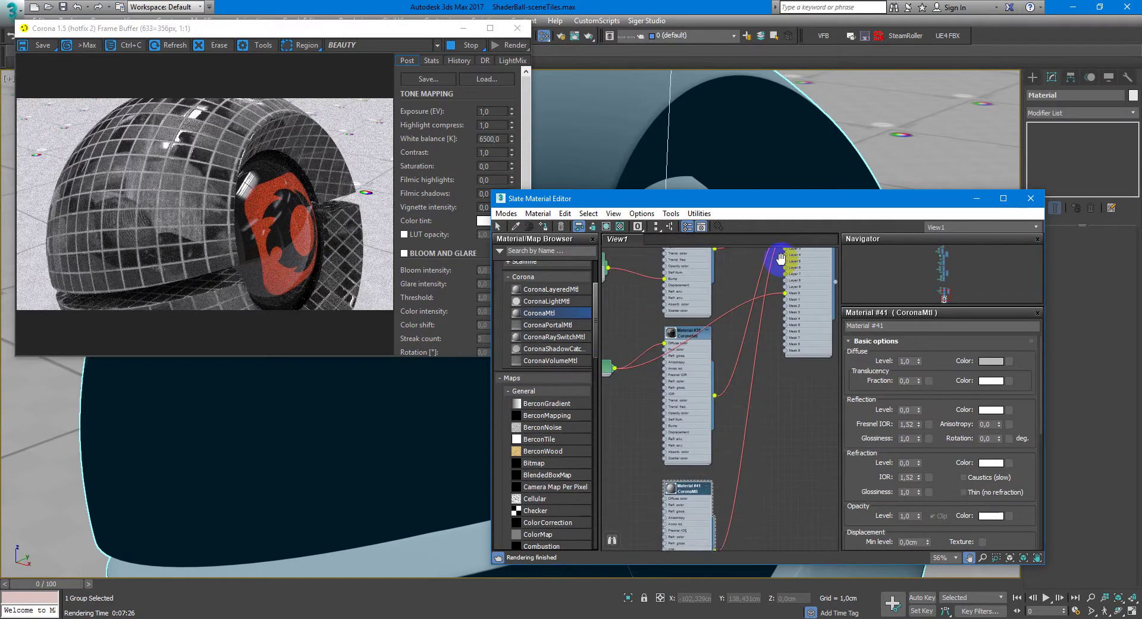
scroll(688, 394, down, 3)
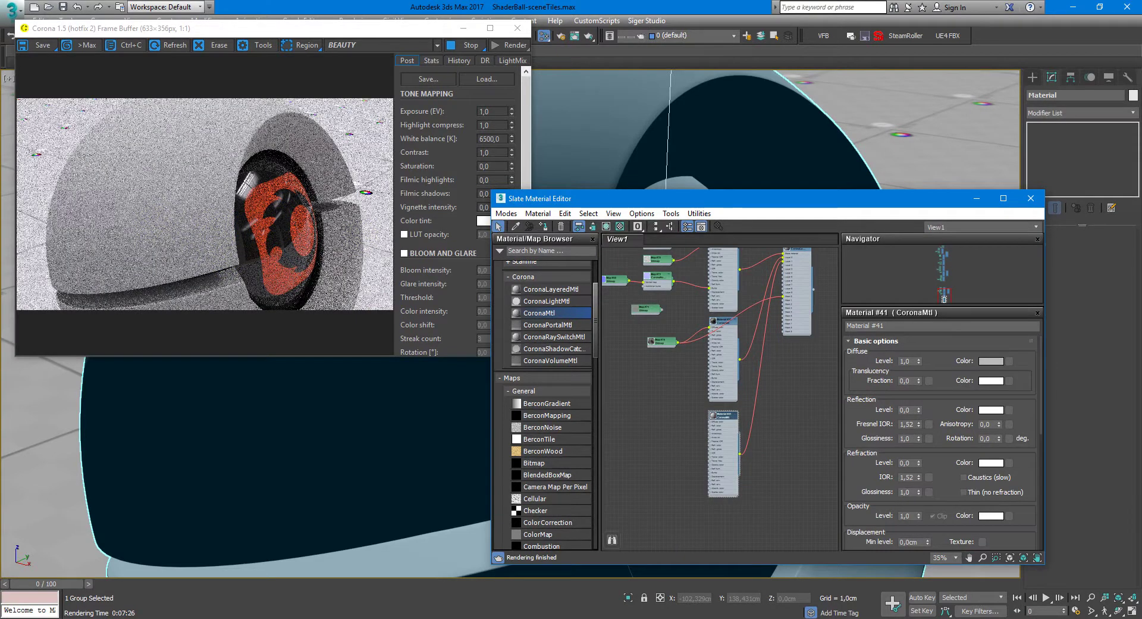
Step: Bring up the Rain textures folder, and switch to the browser to examine the Surface Imperfections textures on the Poliigon website
drag(1141, 161, 803, 134)
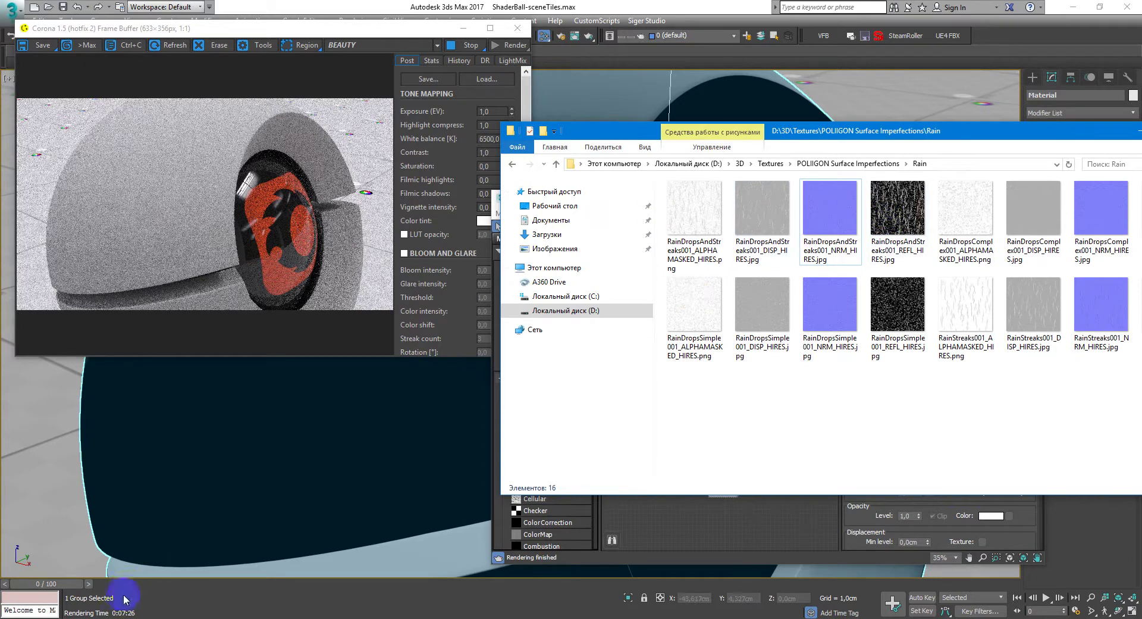
click(123, 618)
click(191, 9)
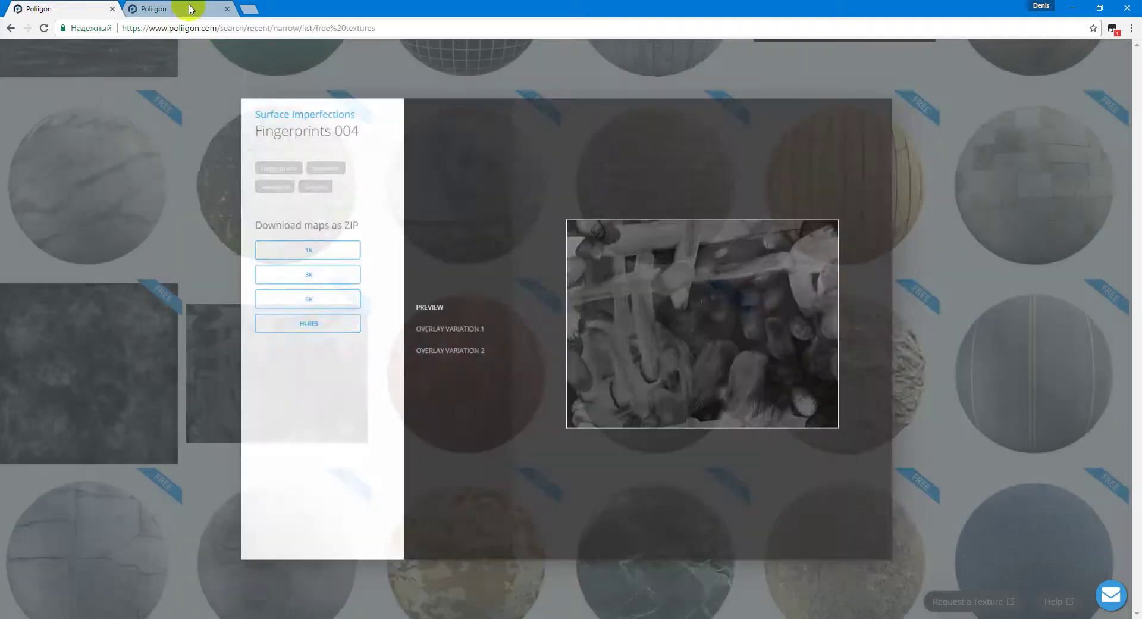
scroll(592, 244, up, 4)
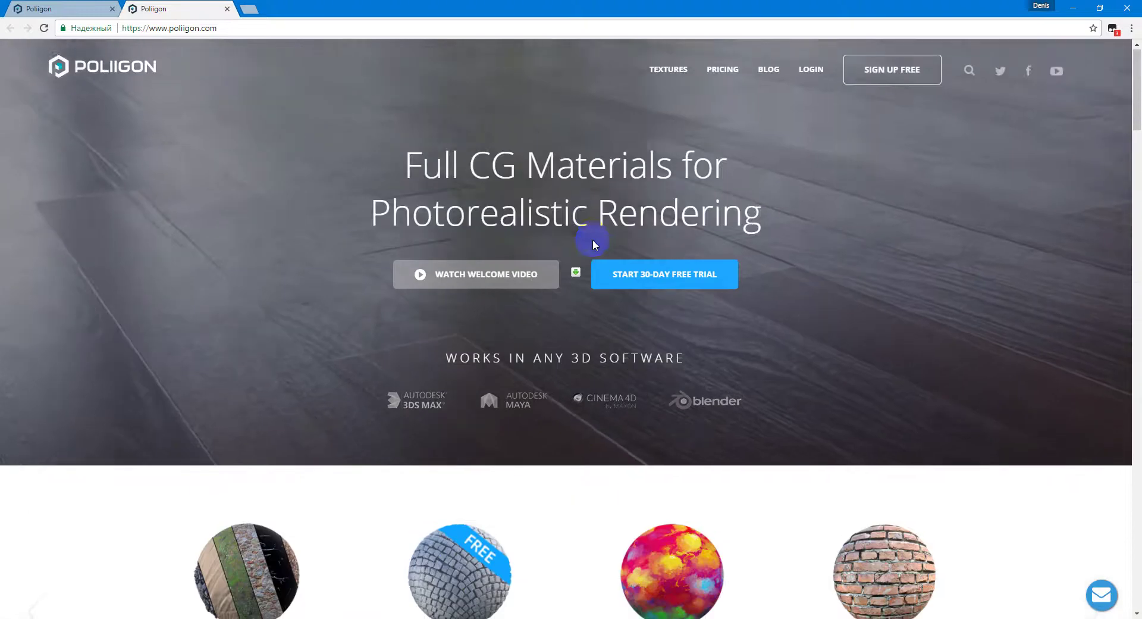
click(662, 76)
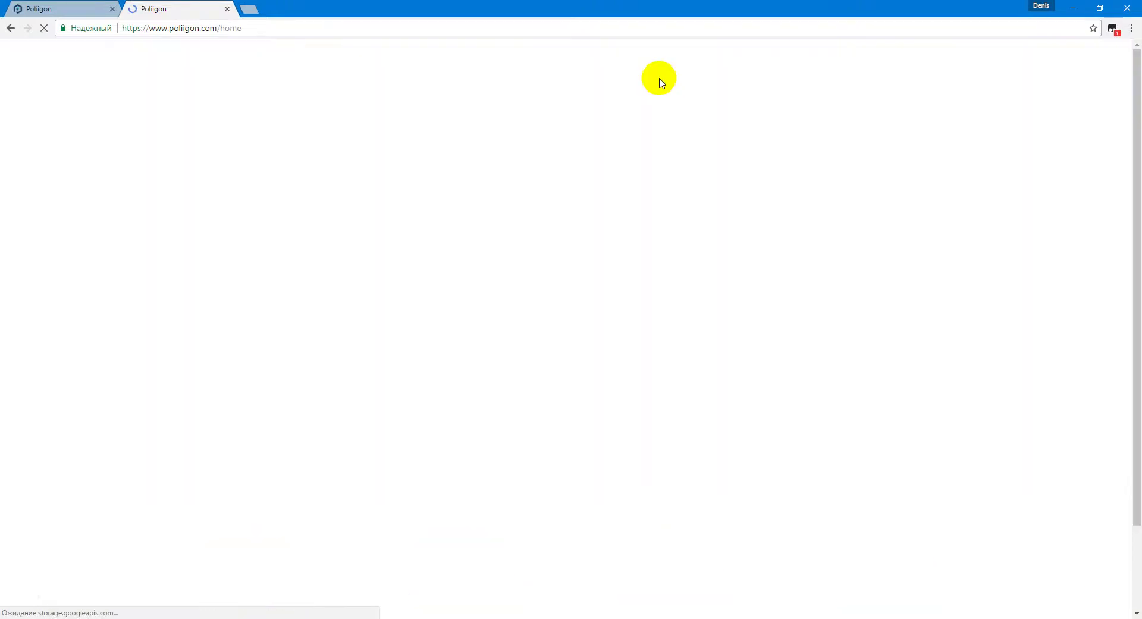
scroll(518, 255, down, 10)
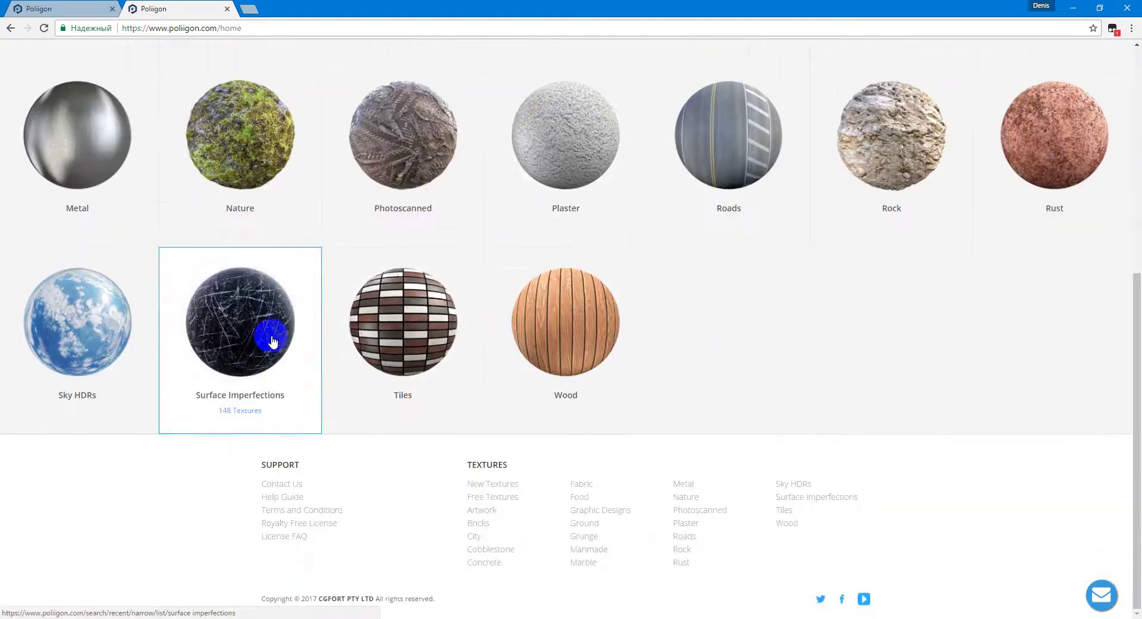
click(272, 340)
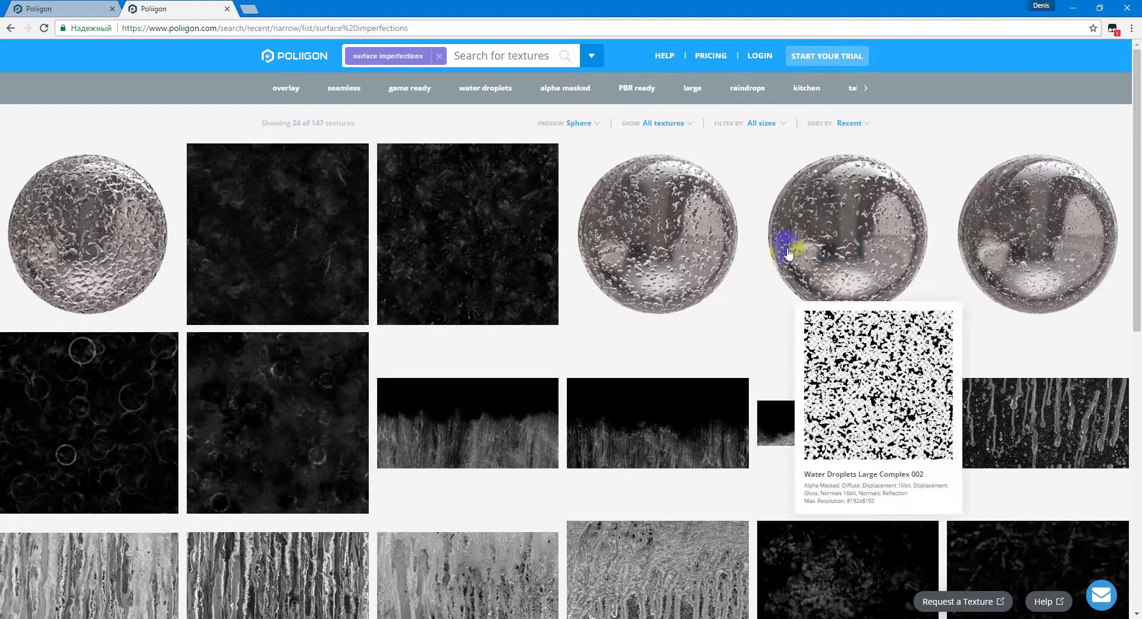
scroll(834, 249, down, 10)
scroll(833, 249, up, 4)
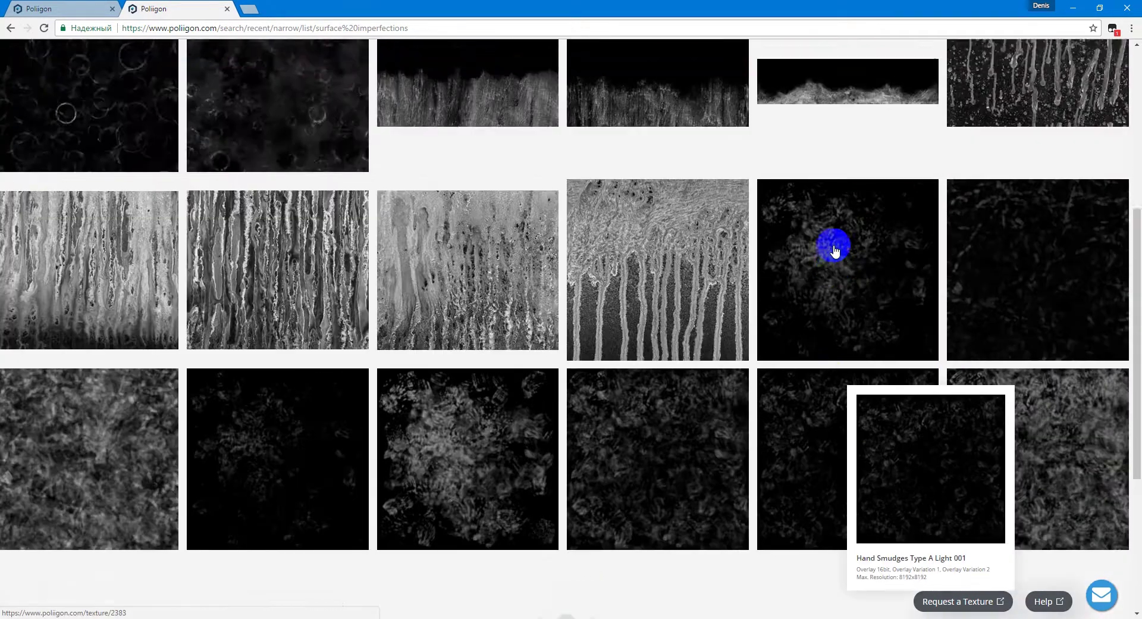
scroll(834, 248, up, 4)
scroll(742, 224, up, 2)
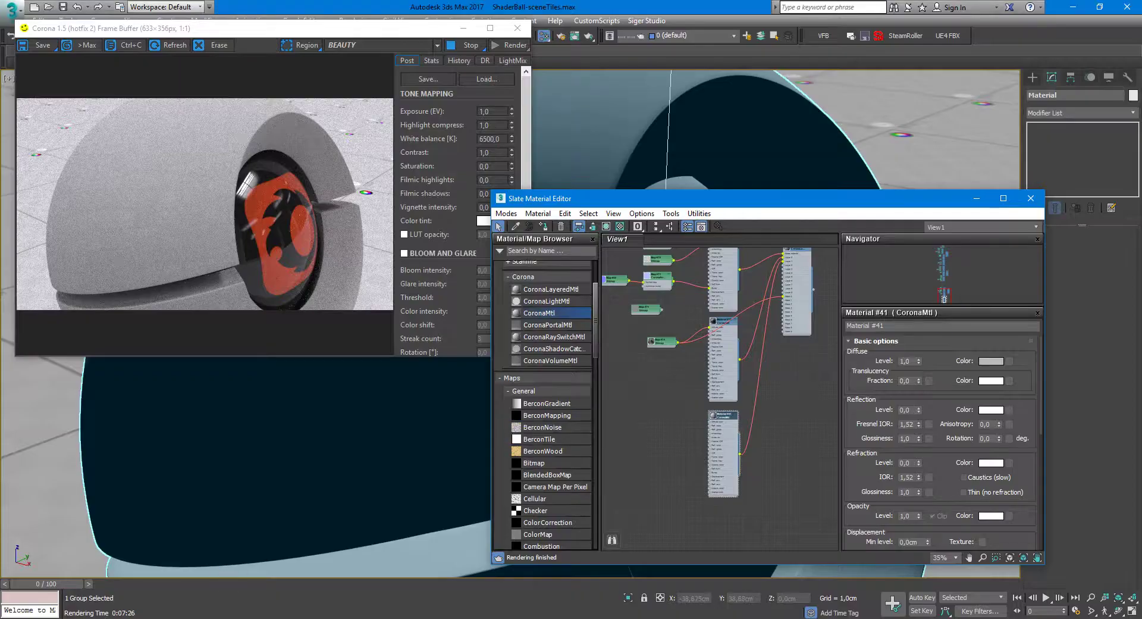
Step: Bring the RainDropsAndStreaks001 REFL, NRM, DISP and ALPHAMASKED images from the Rain folder into the graph below Material #41, and put the folder window away
key(alt+Tab)
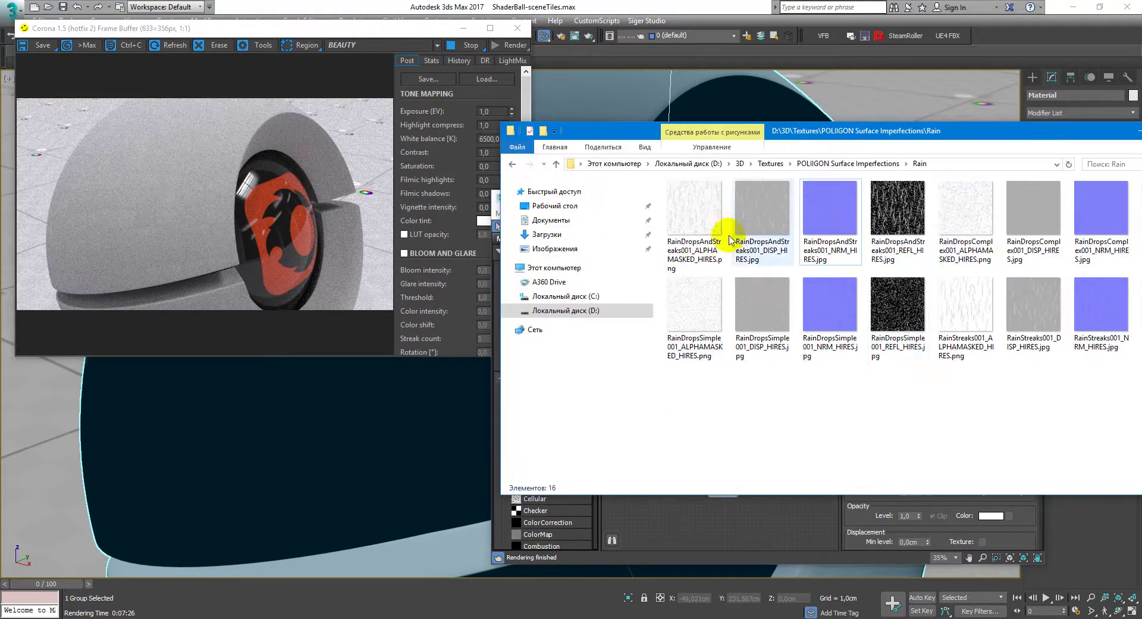
click(879, 224)
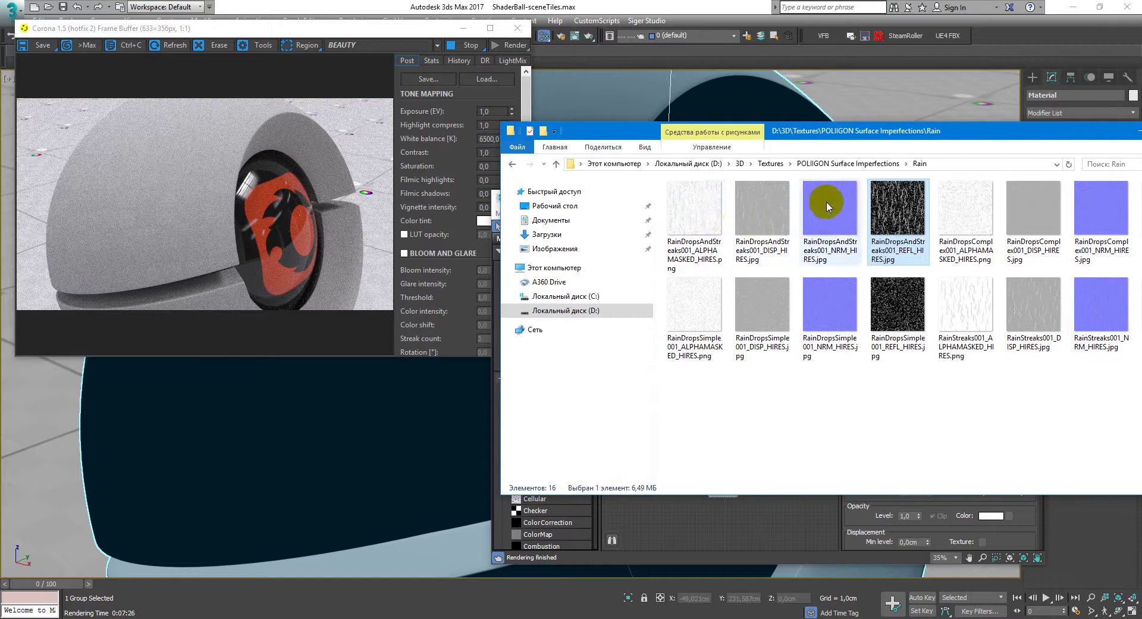
drag(895, 205, 677, 518)
click(838, 228)
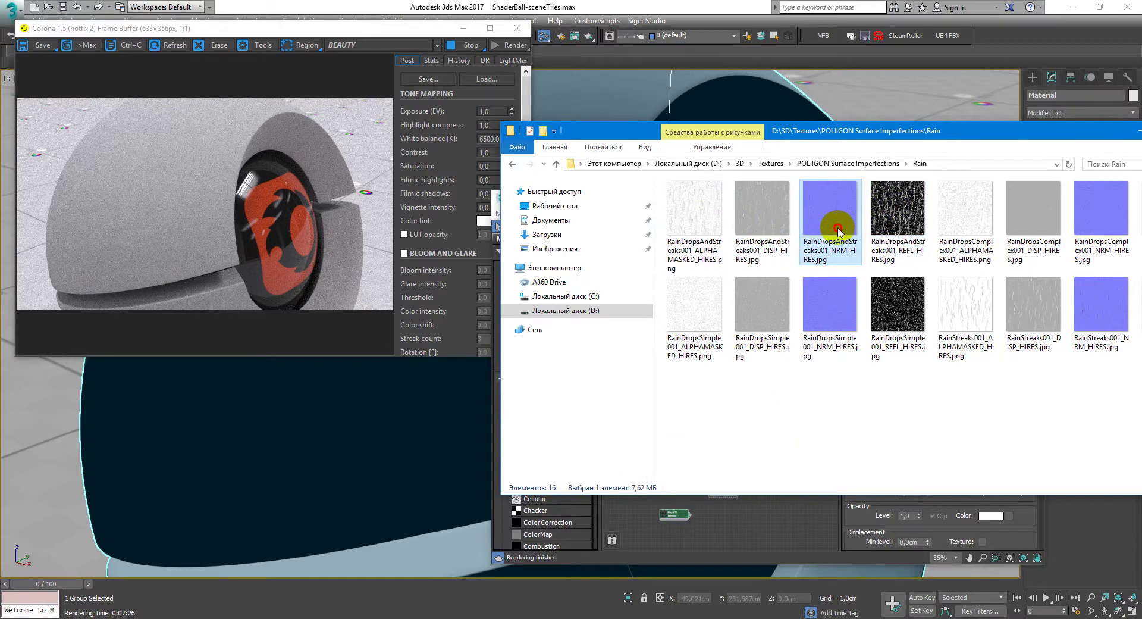
drag(839, 229, 676, 530)
drag(772, 237, 680, 539)
drag(694, 215, 714, 528)
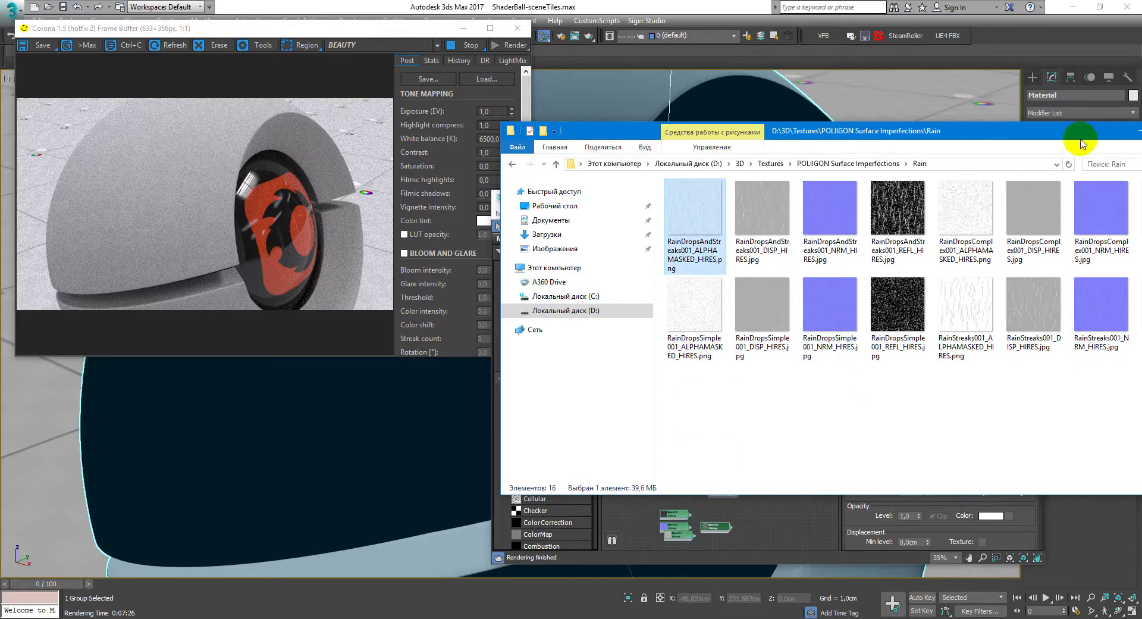
drag(1079, 135, 926, 143)
click(986, 138)
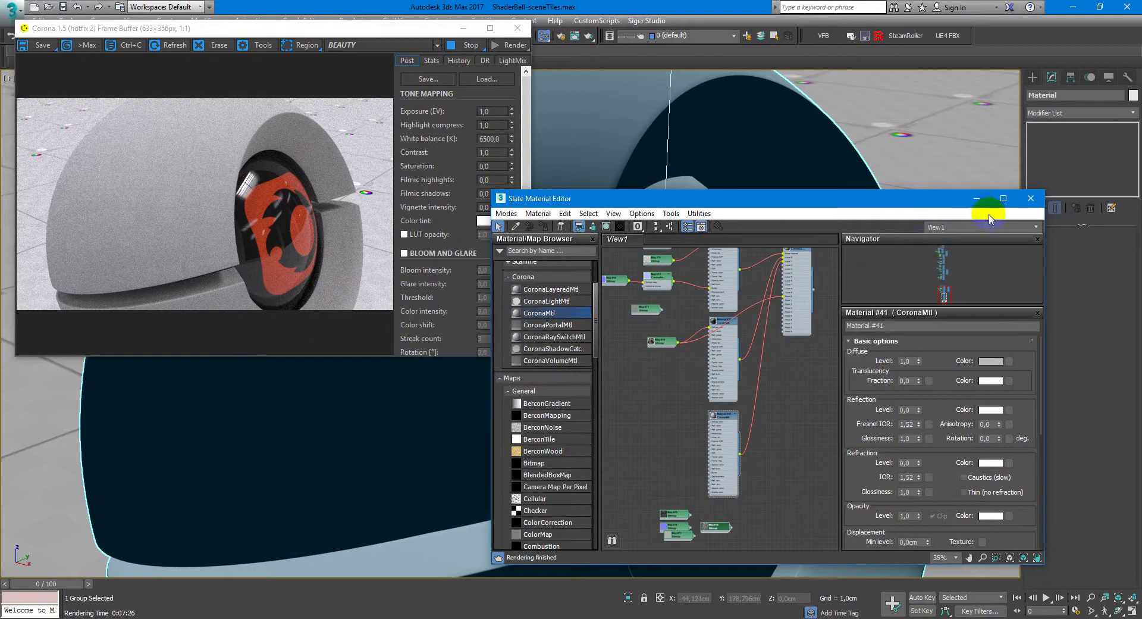
Step: Connect the RainDropsAndStreaks001_REFL_HIRES bitmap Map #75 to the Diffuse color of Material #41 and set its W angle to 90,0
scroll(757, 339, up, 2)
scroll(742, 439, up, 2)
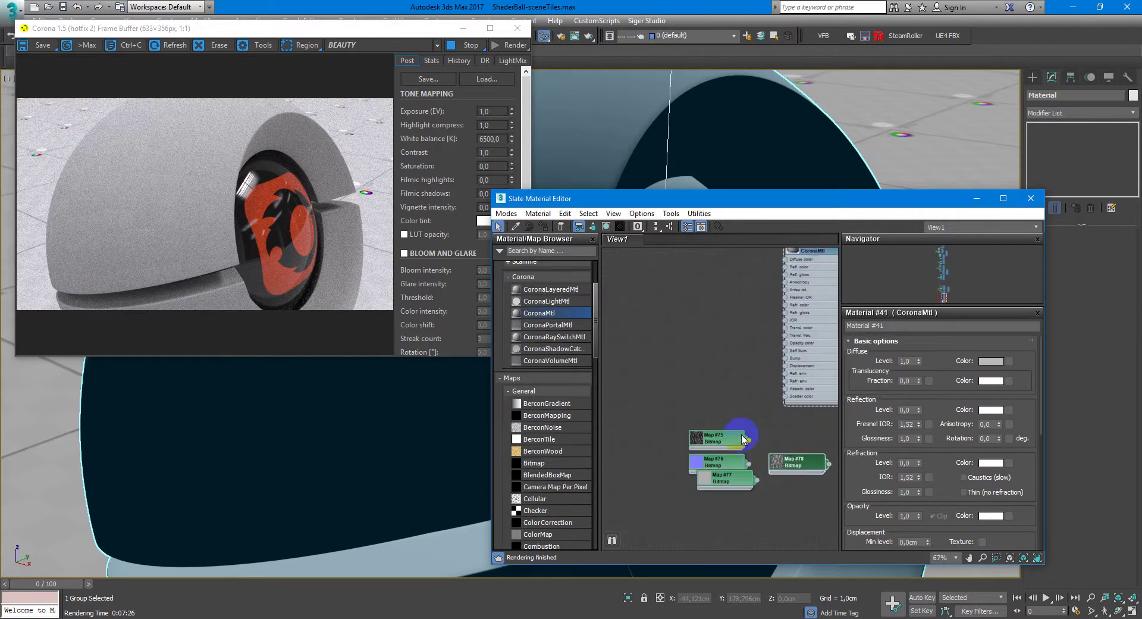
drag(743, 440, 769, 339)
double_click(705, 374)
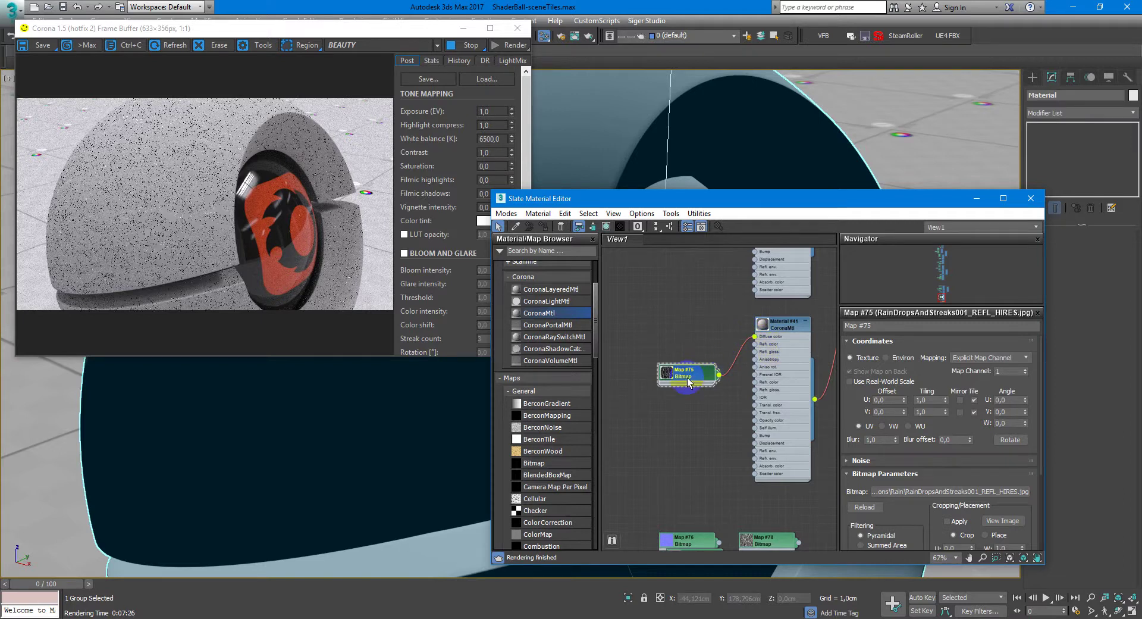
click(241, 234)
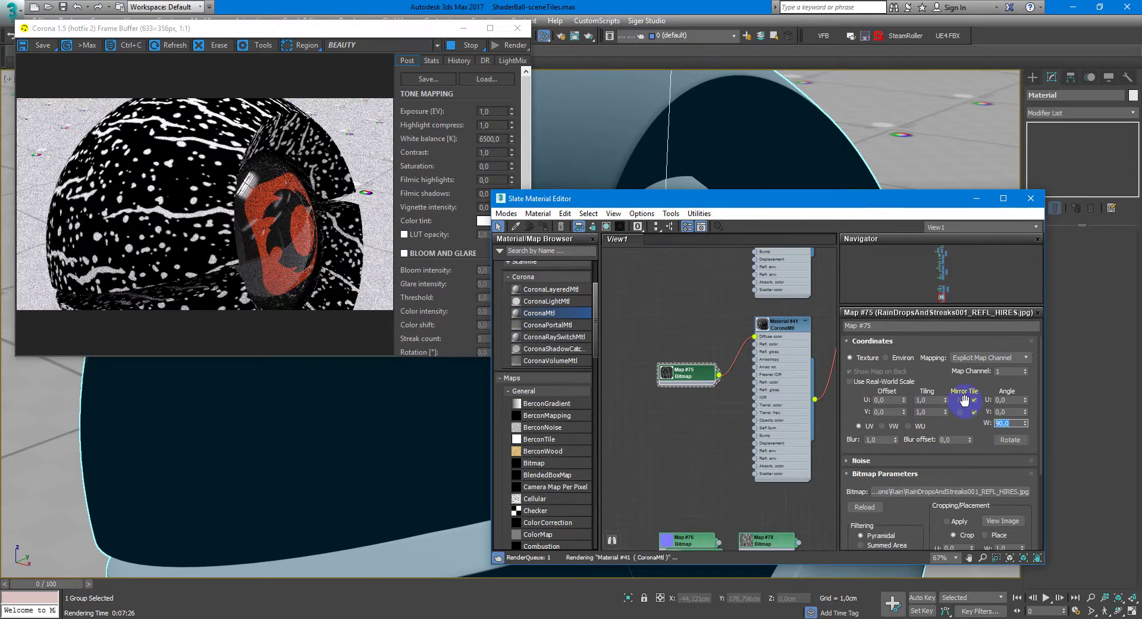
Step: Set the W angle to 90,0 on the RainDropsAndStreaks001 NRM, ALPHAMASKED and DISP bitmaps
middle_drag(694, 451, 690, 423)
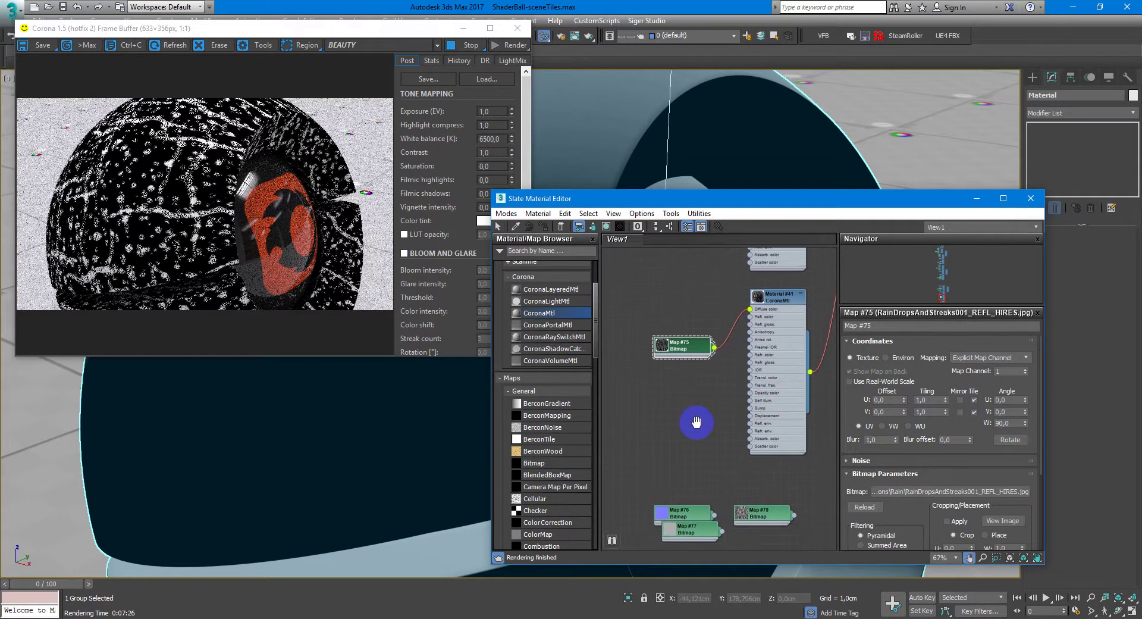
drag(692, 506, 696, 397)
double_click(695, 401)
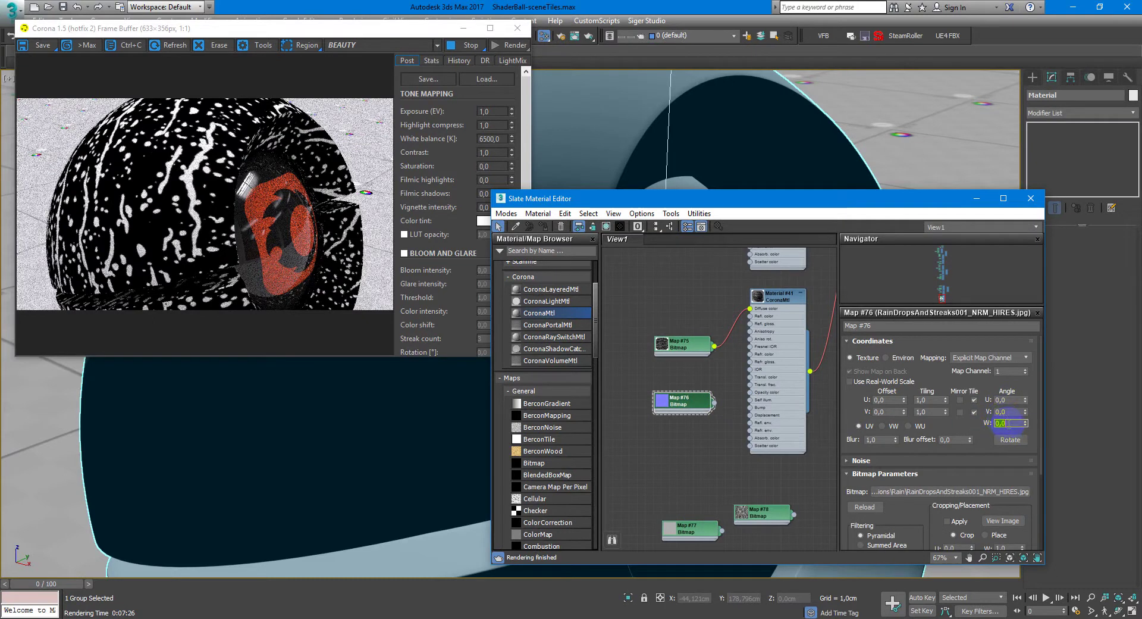
double_click(761, 513)
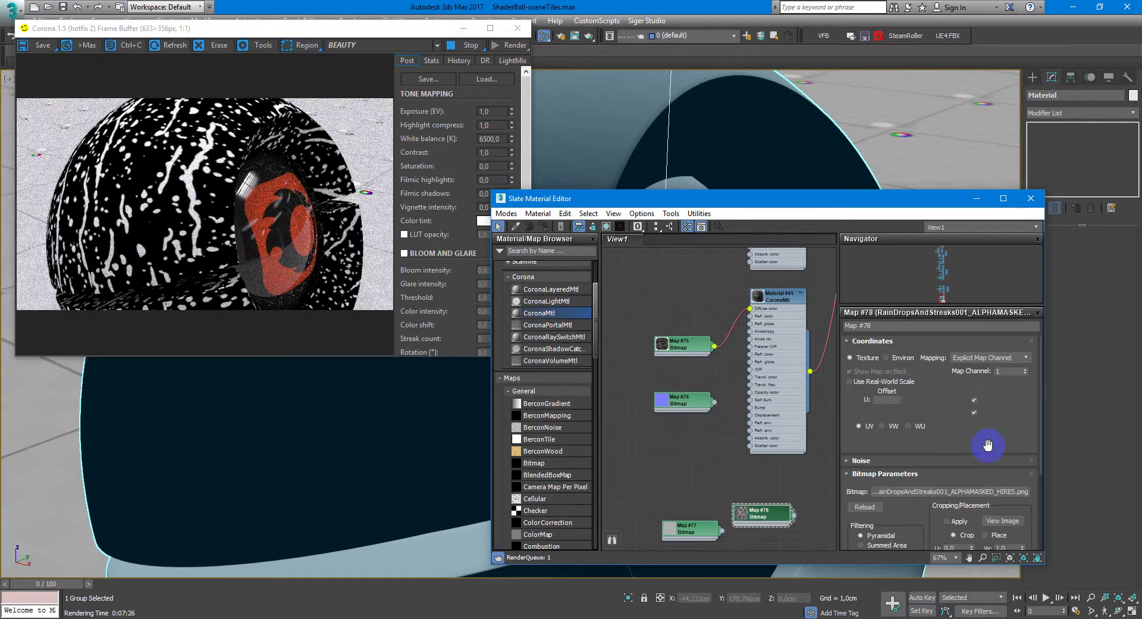
click(1003, 423)
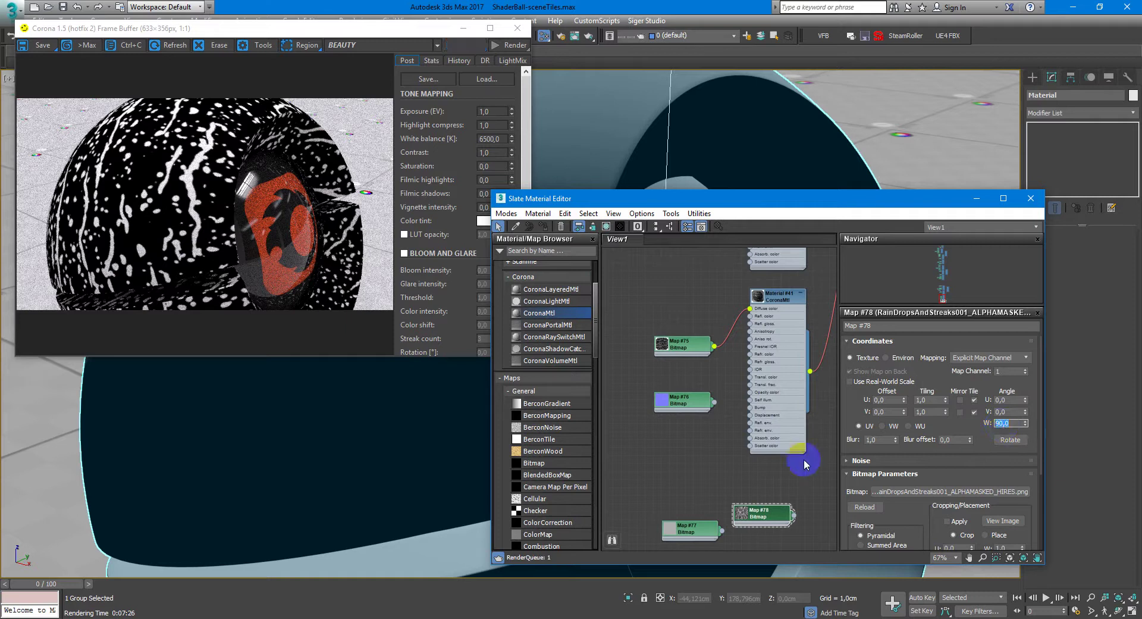
middle_drag(664, 480, 689, 408)
double_click(716, 457)
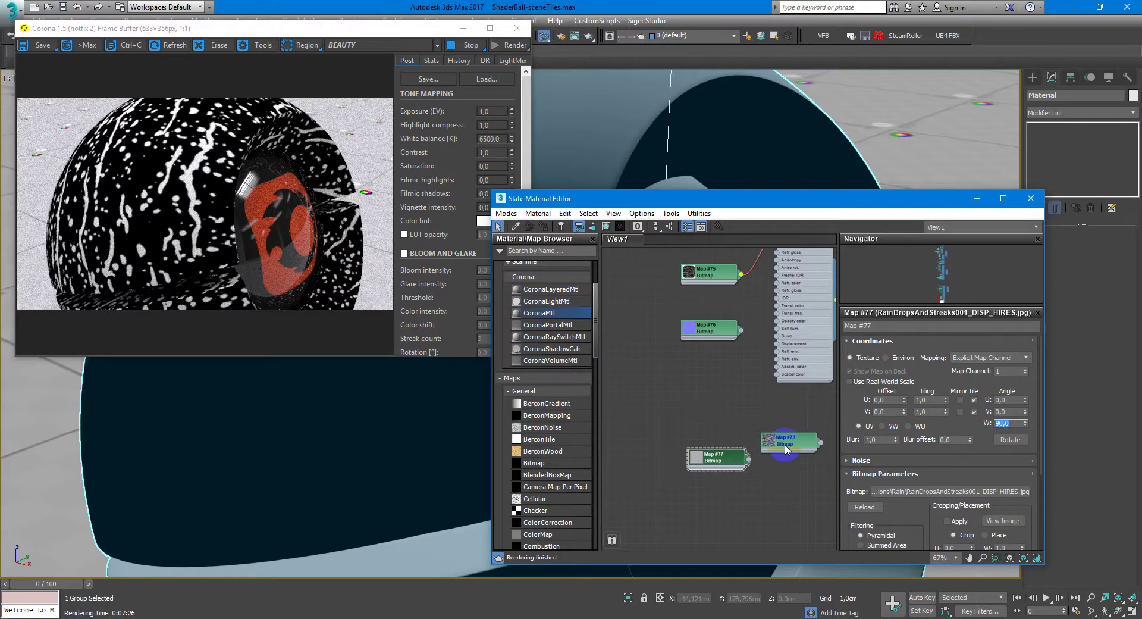
Step: Rearrange the rain bitmaps beside Material #41, with ALPHAMASKED above REFL, NRM further out to the side and DISP lowest
drag(720, 459, 712, 483)
drag(794, 449, 718, 384)
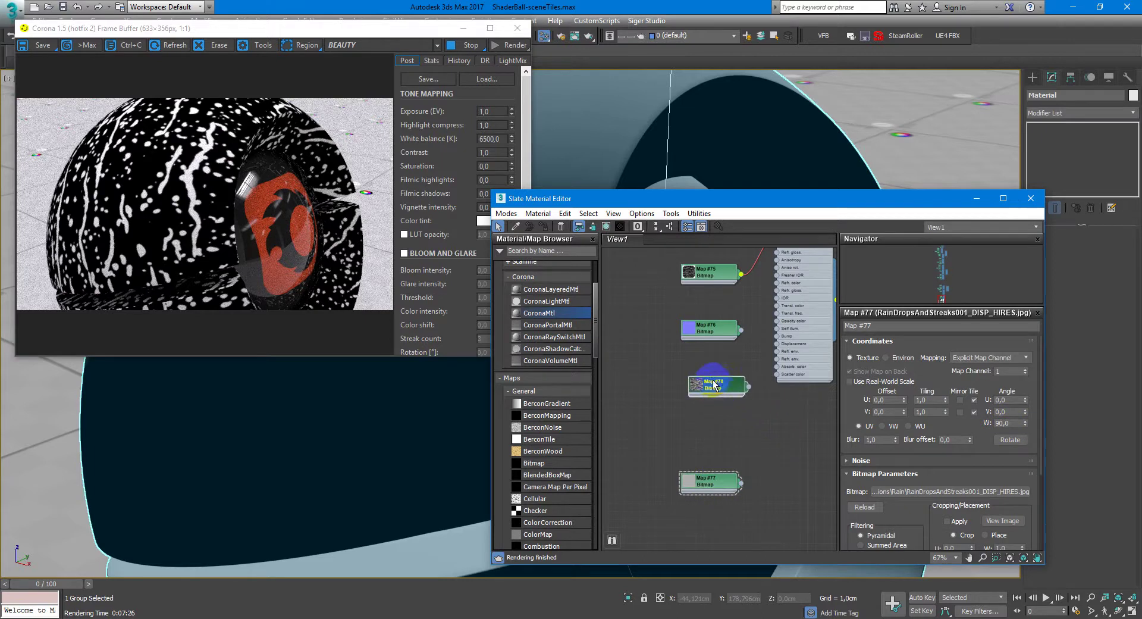
middle_drag(717, 384, 715, 431)
drag(721, 435, 658, 266)
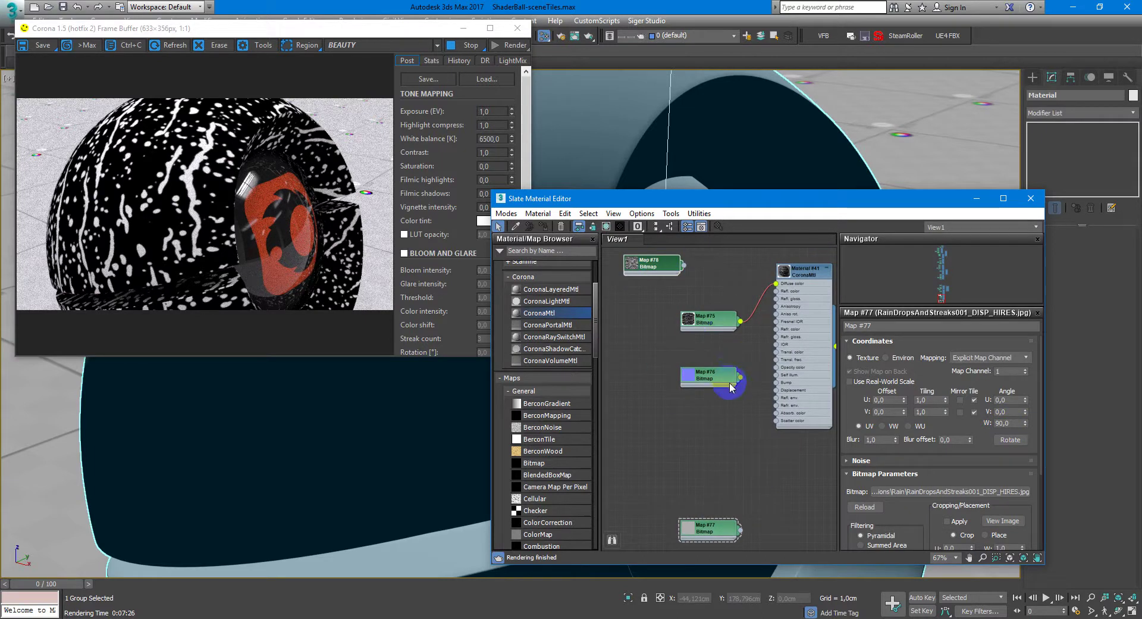
drag(729, 386, 673, 384)
middle_drag(756, 348, 742, 362)
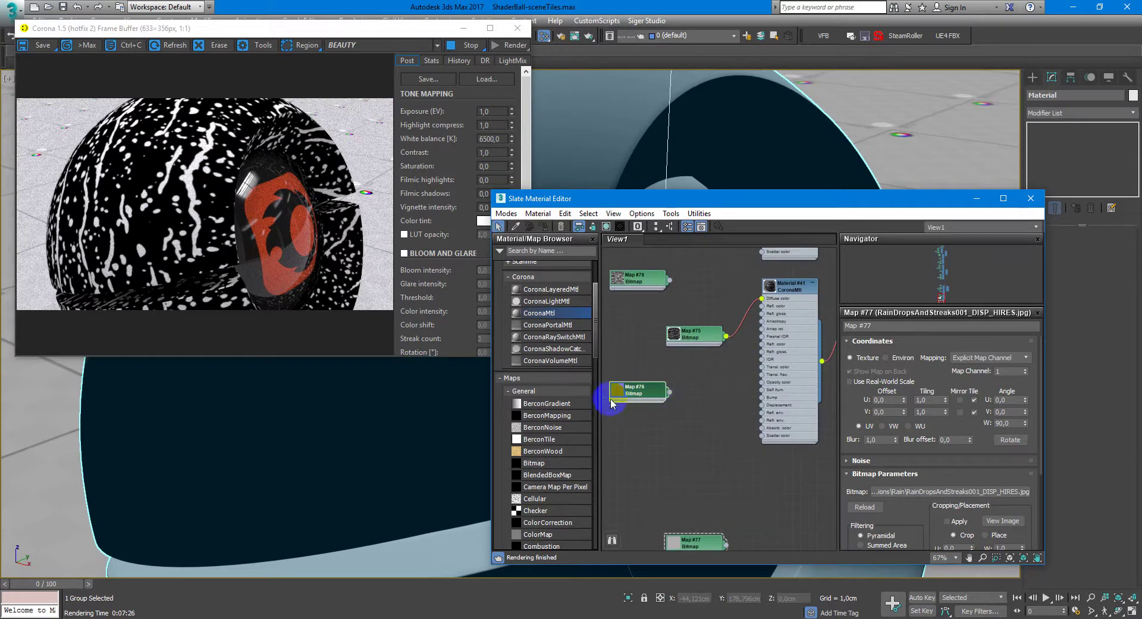
Step: Add a CoronaNormal map between the NRM bitmap and Material #41, with Add gamma to input and Flip green (Y) enabled
scroll(574, 450, down, 3)
scroll(576, 452, down, 15)
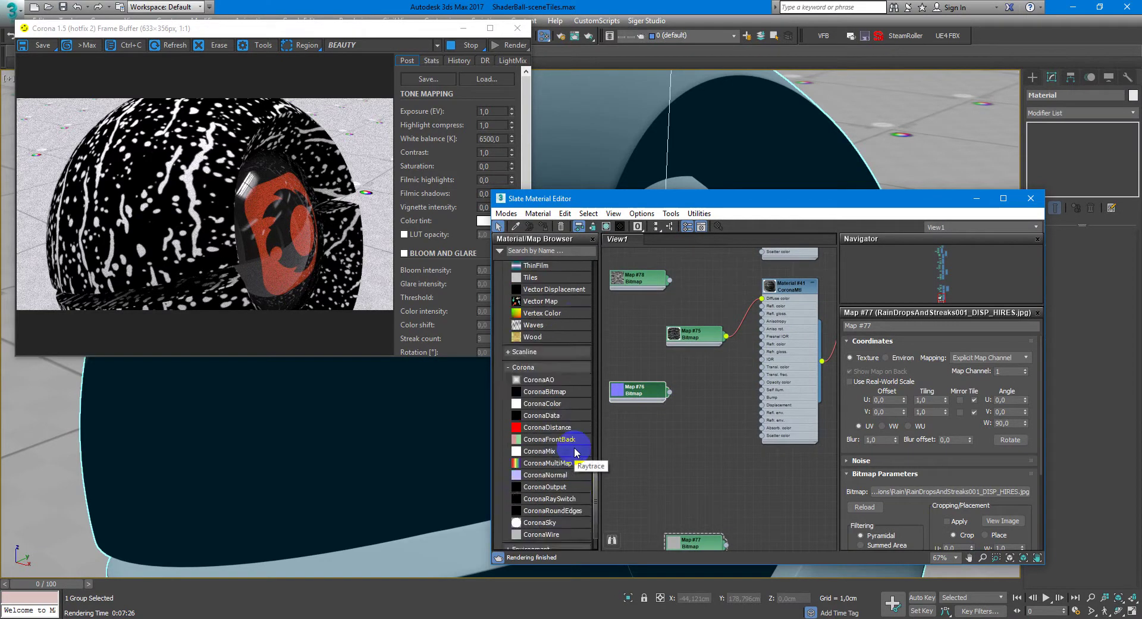
drag(562, 478, 716, 383)
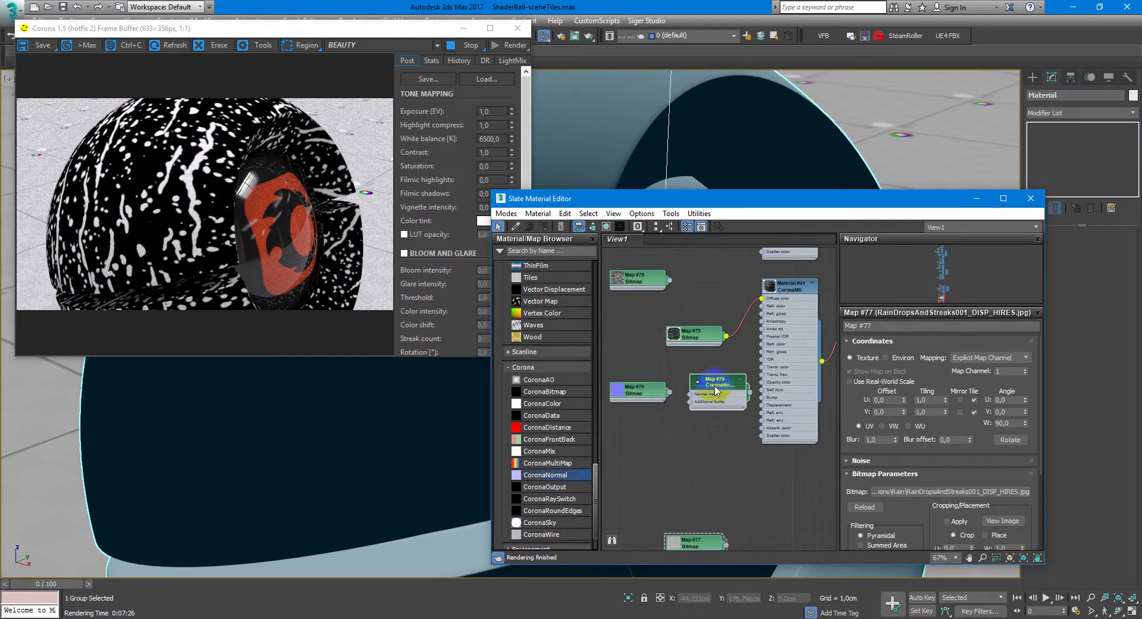
double_click(716, 384)
middle_drag(672, 388, 721, 381)
drag(689, 385, 634, 385)
drag(787, 383, 738, 384)
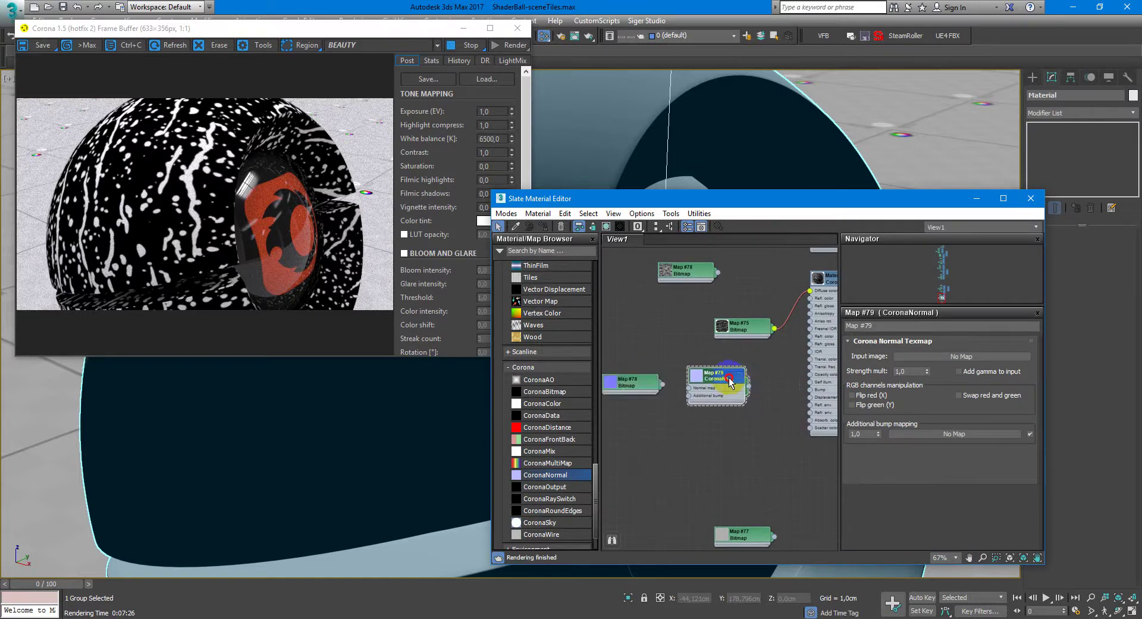
click(1000, 375)
middle_drag(697, 400, 751, 399)
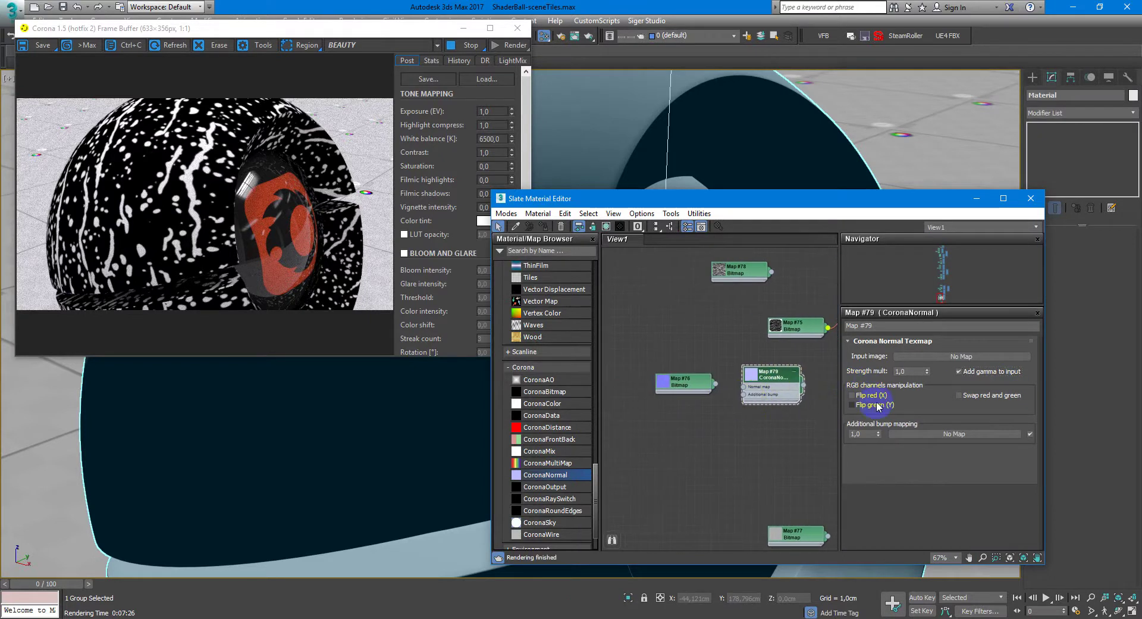
Step: Connect the NRM bitmap Map #76 to the CoronaNormal's Normal map input, and the CoronaNormal to Material #41's Bump
drag(716, 384, 743, 398)
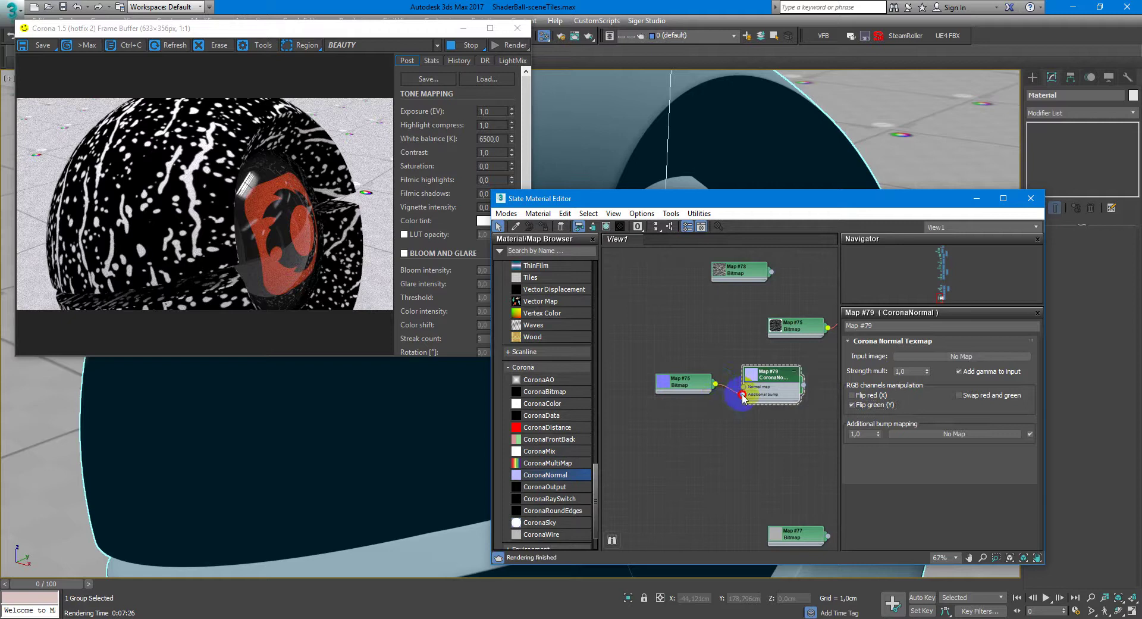
middle_drag(813, 394, 706, 420)
drag(700, 418, 759, 413)
Step: Place the DISP bitmap Map #77 below the CoronaNormal node and connect it to Material #41's Displacement
middle_drag(688, 446, 739, 334)
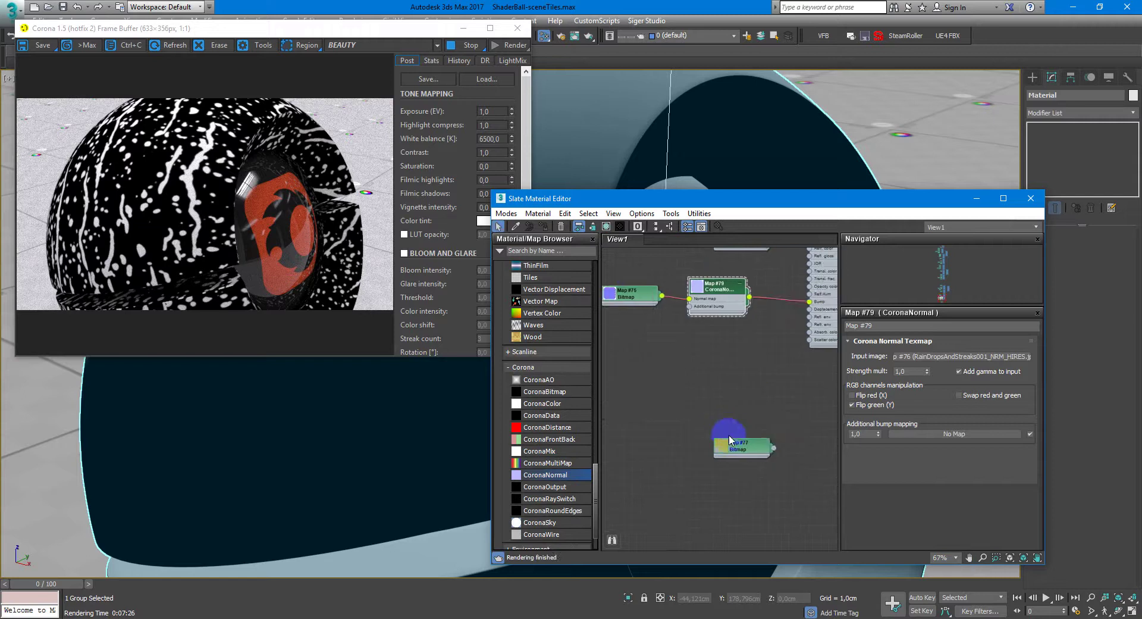
drag(743, 446, 720, 342)
double_click(722, 342)
middle_drag(731, 347, 686, 418)
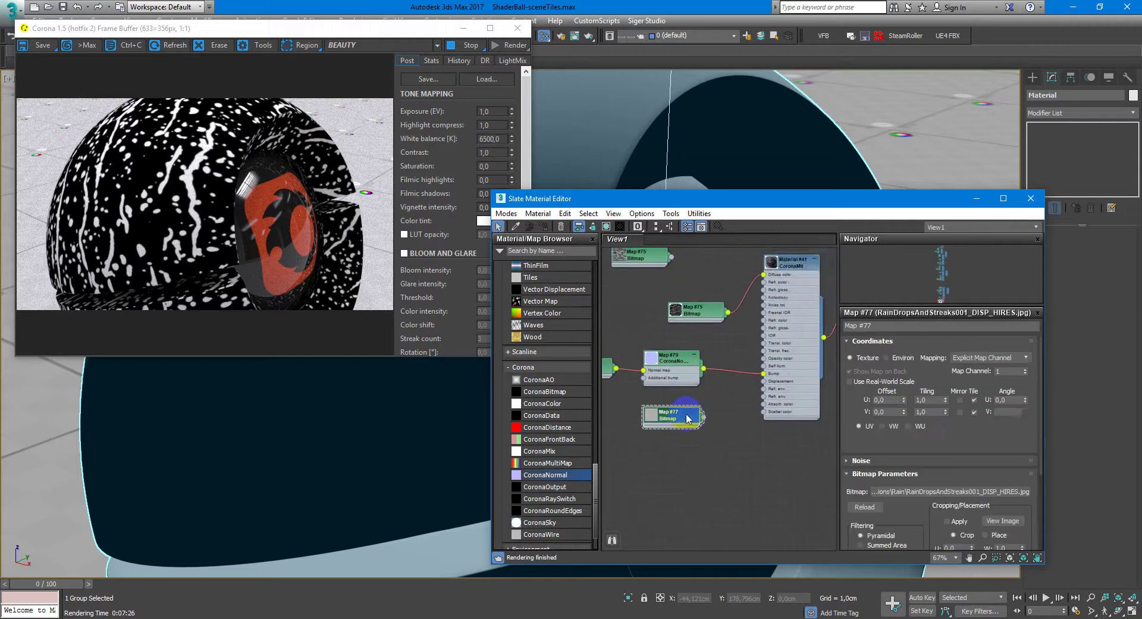
scroll(688, 418, up, 2)
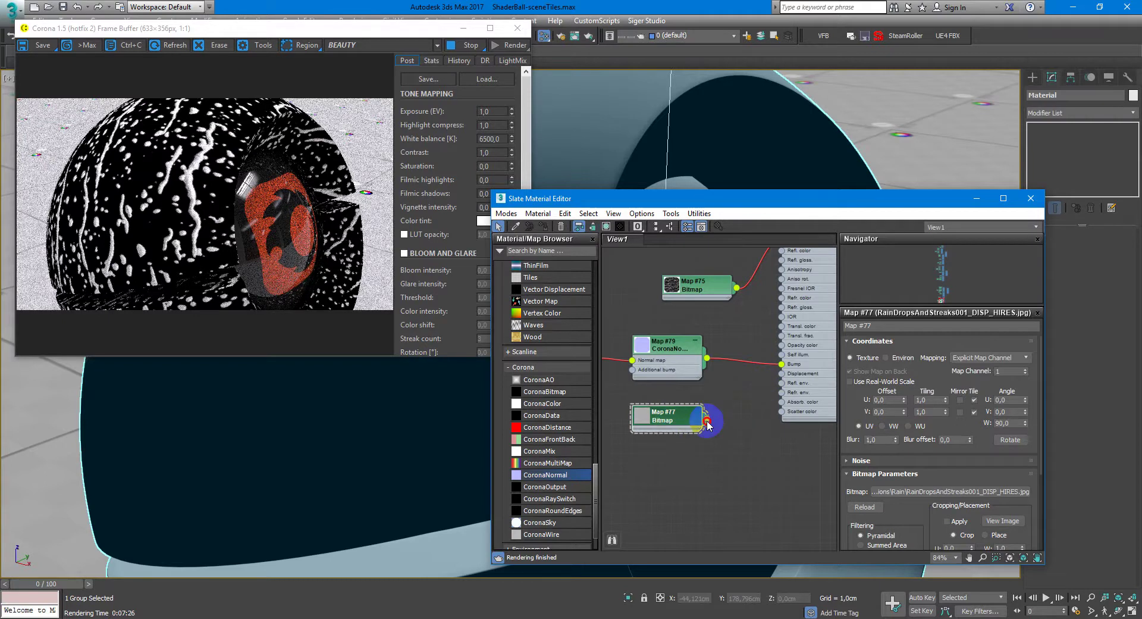
drag(708, 419, 781, 373)
middle_drag(742, 409, 721, 450)
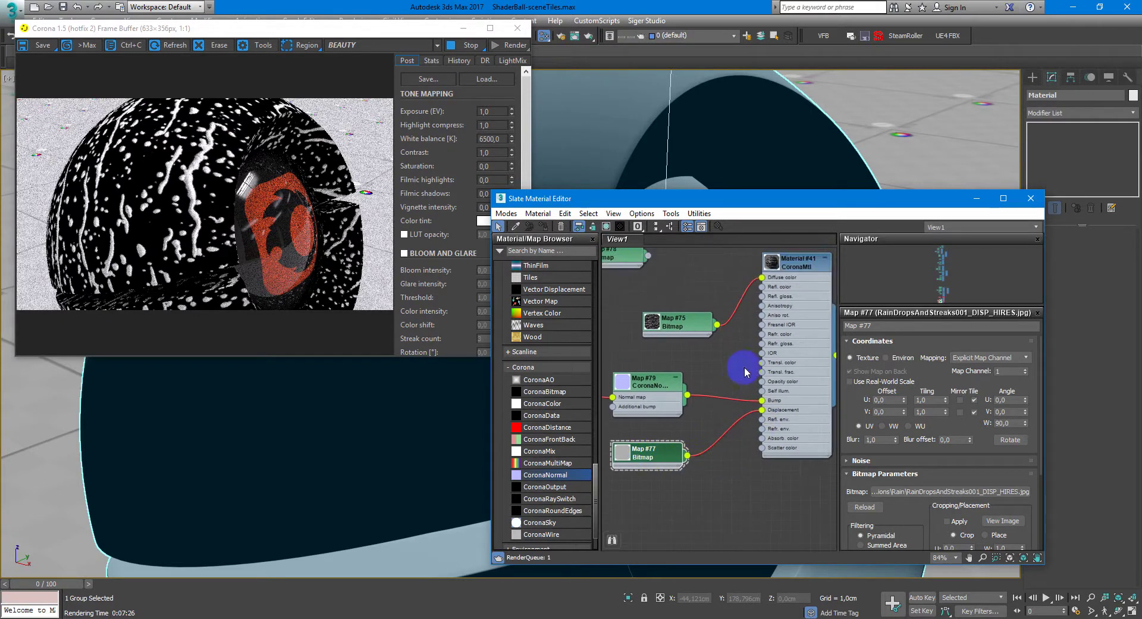
Step: Set Material #41's maximum displacement level to 1,0 cm and move the DISP bitmap closer to the CoronaNormal node
middle_drag(744, 375, 720, 412)
click(778, 292)
double_click(778, 296)
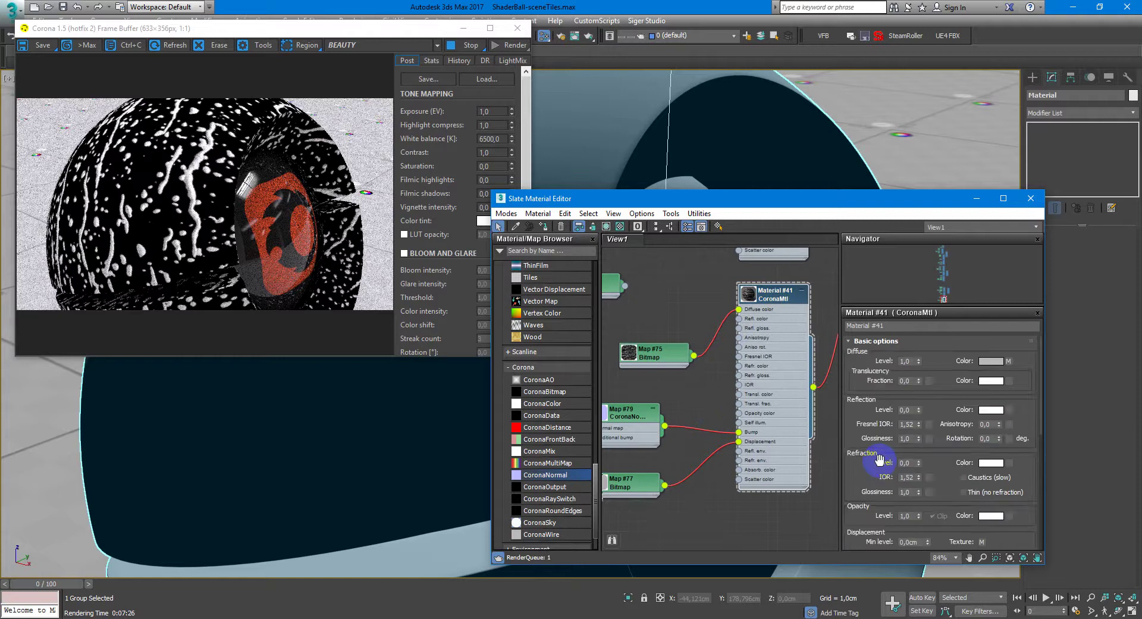
drag(866, 474, 861, 279)
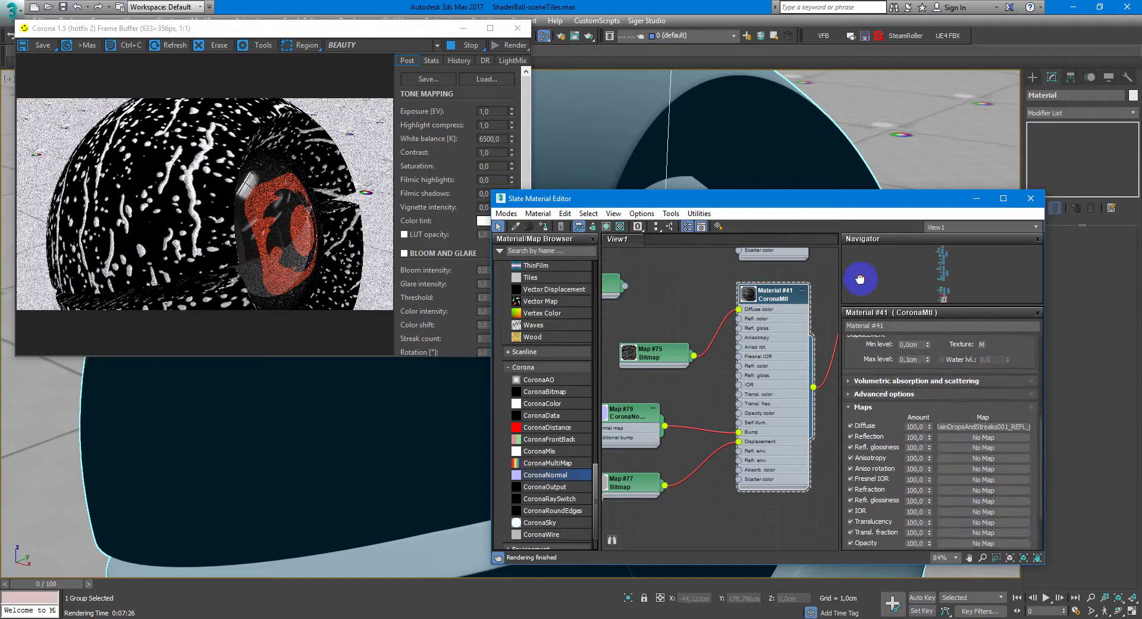
click(914, 360)
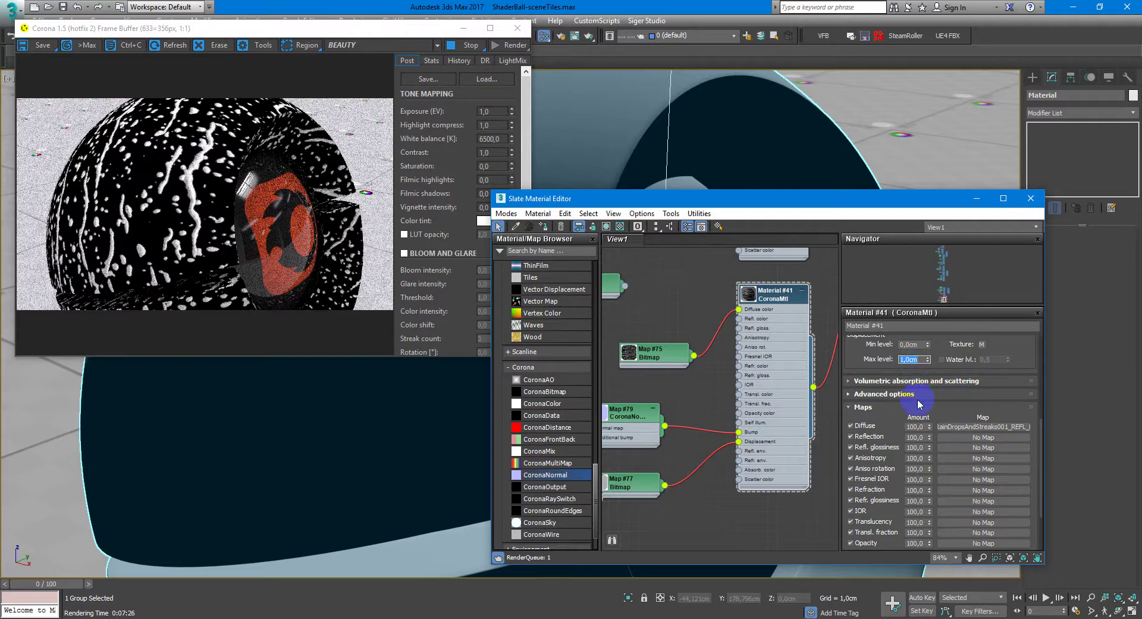
drag(636, 492, 649, 471)
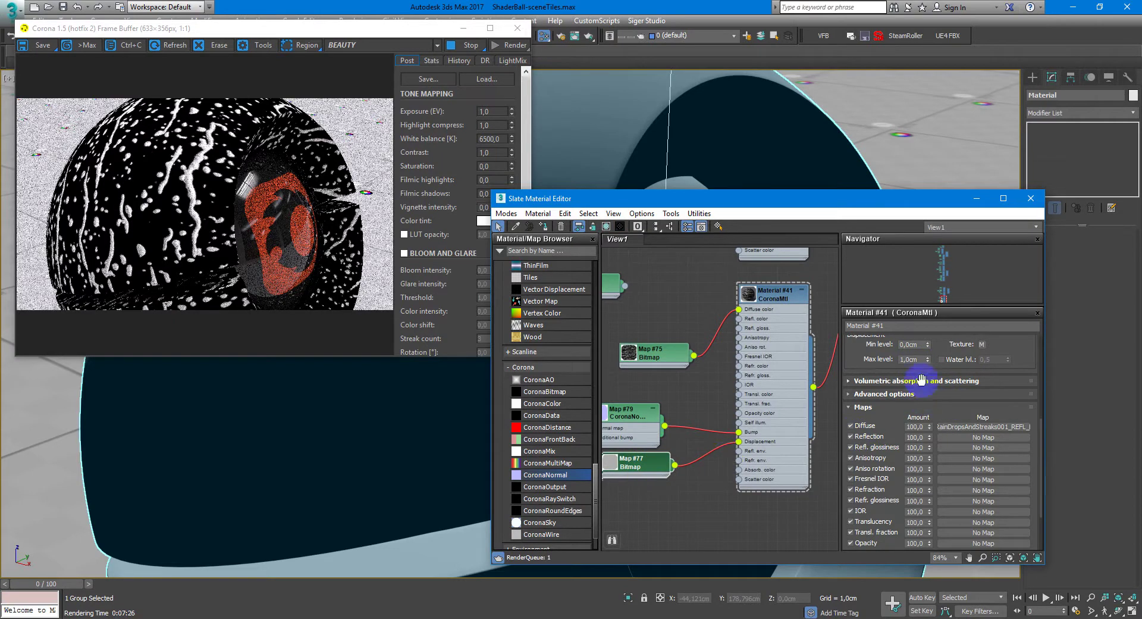
scroll(866, 351, up, 2)
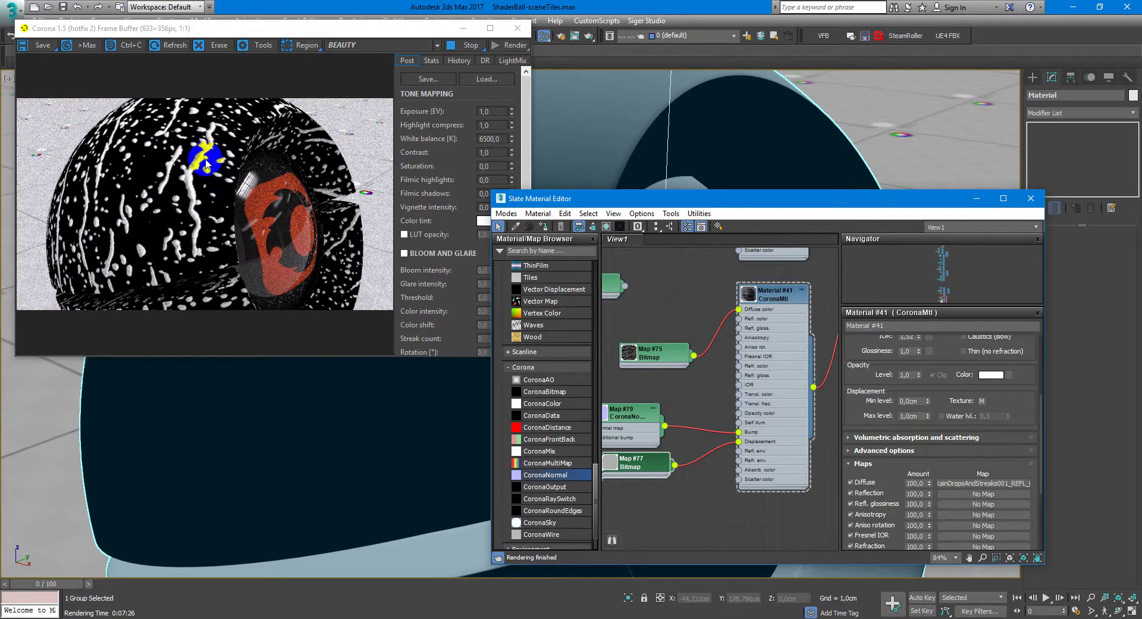
Step: Move the ALPHAMASKED bitmap Map #78 next to Material #41 and connect it to Mask 1 of the layered Material #39
click(778, 295)
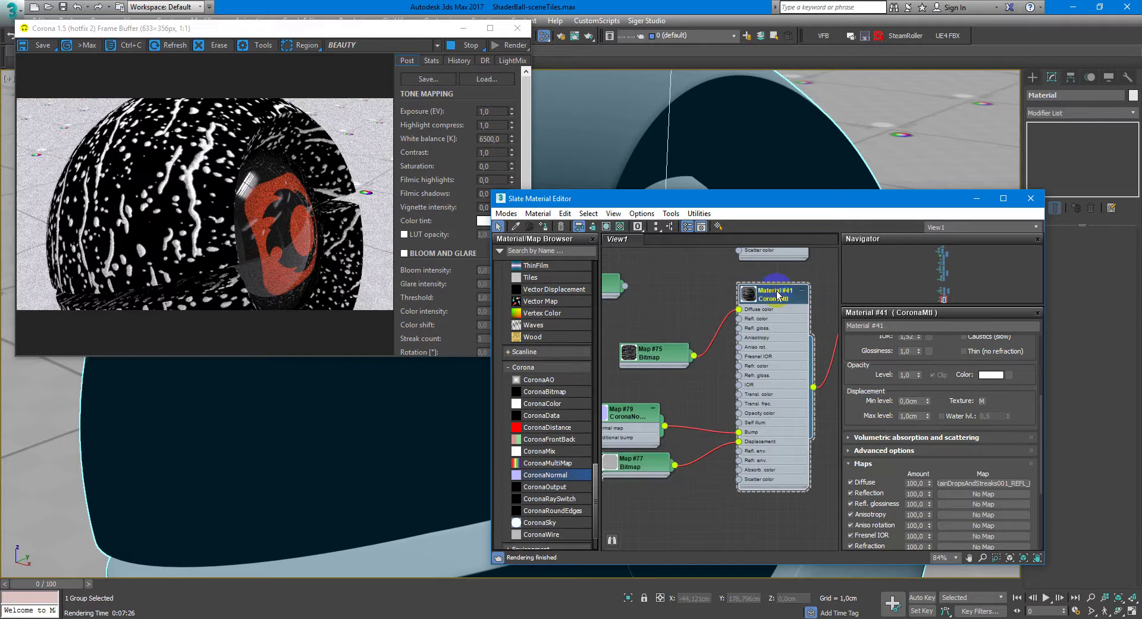
middle_drag(708, 316, 722, 406)
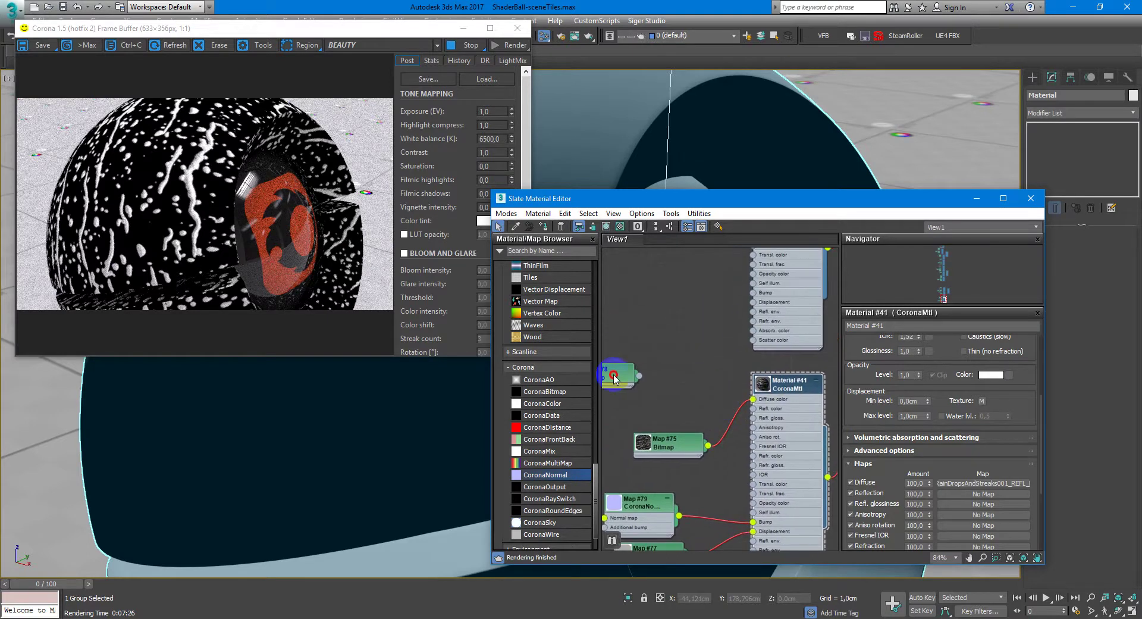
drag(620, 376, 692, 376)
scroll(690, 372, down, 5)
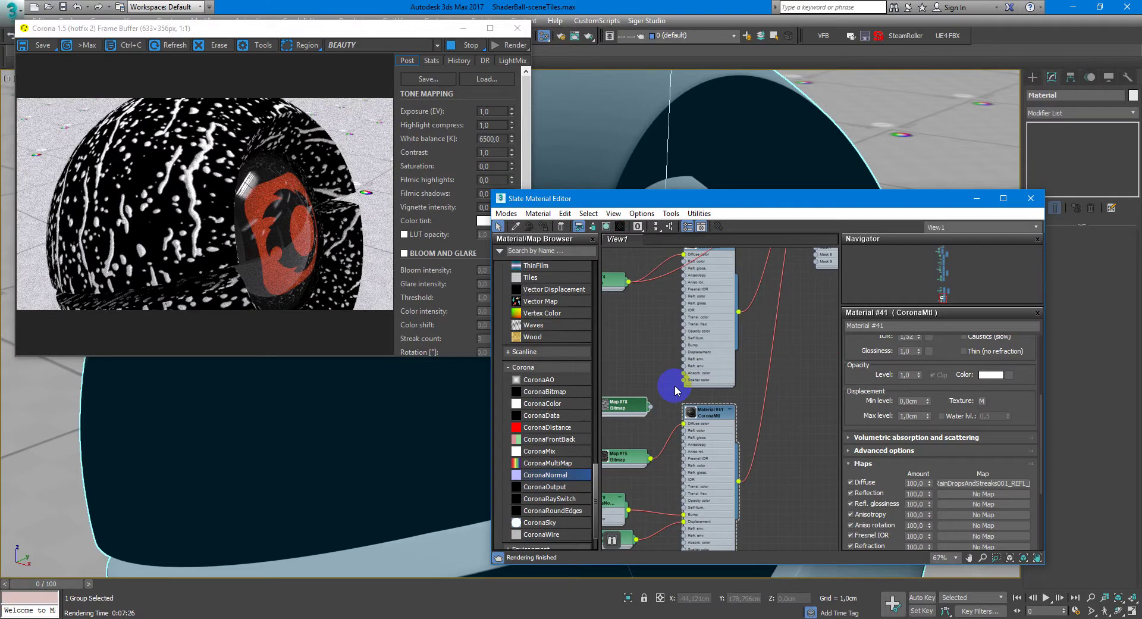
middle_drag(664, 403, 650, 452)
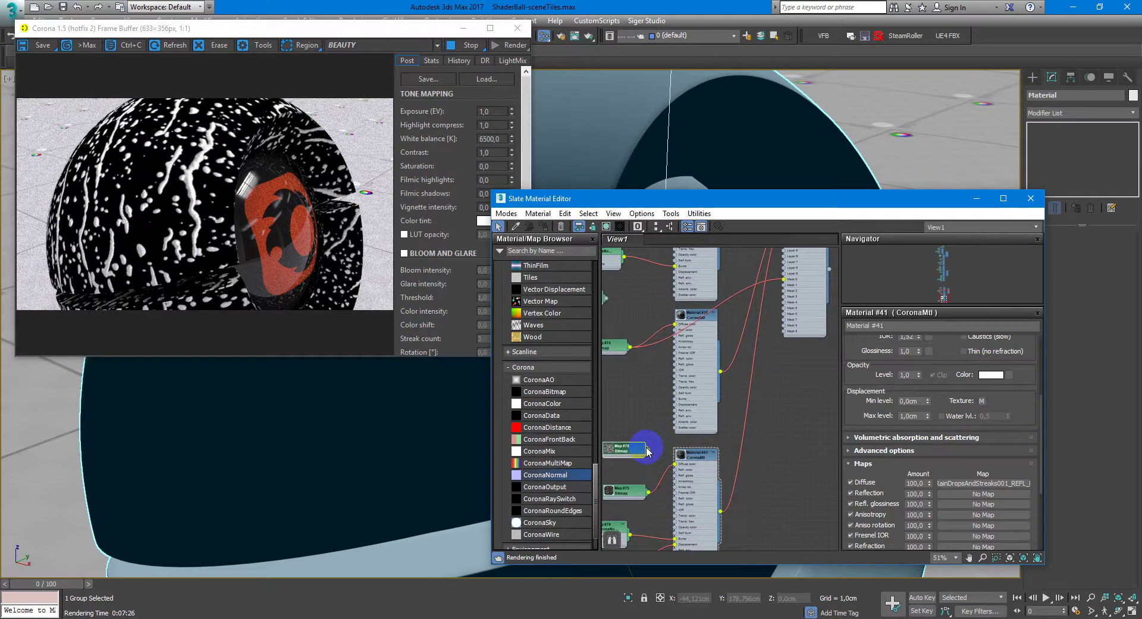
drag(648, 450, 790, 289)
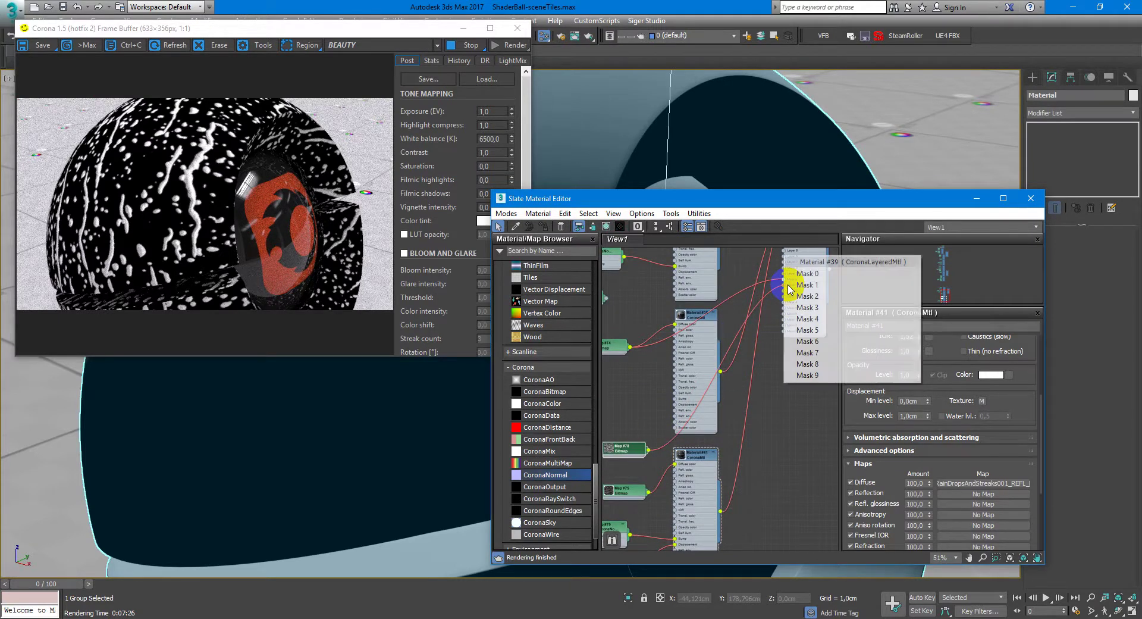
click(806, 285)
Step: Set the mono channel output of the ALPHAMASKED bitmap Map #78 to Alpha
middle_drag(698, 381, 775, 331)
click(694, 403)
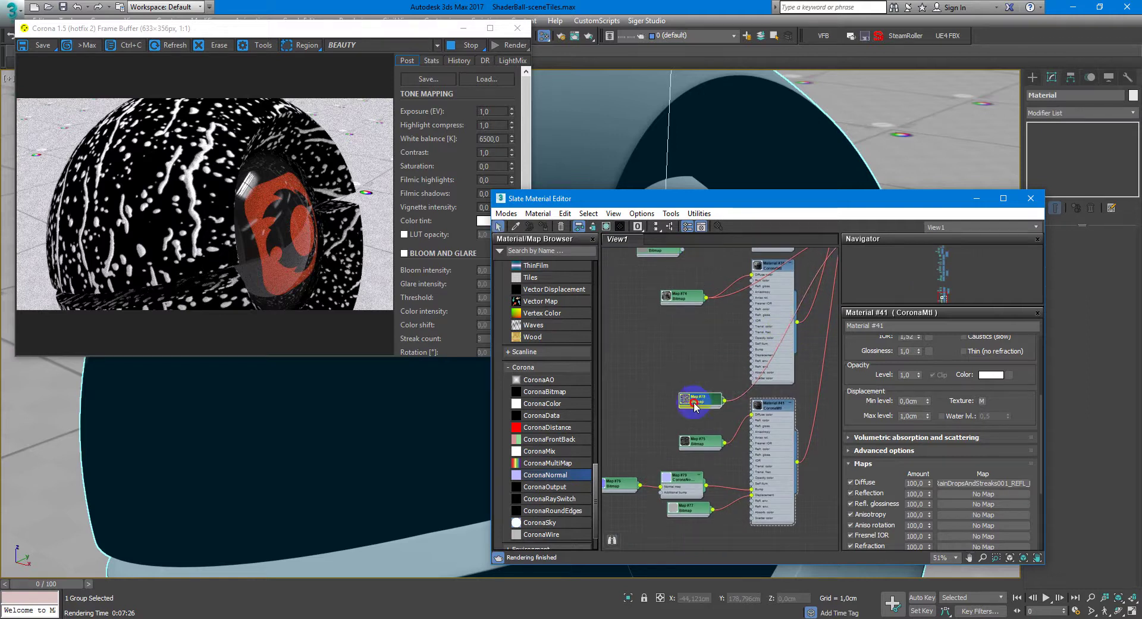
drag(695, 406, 689, 414)
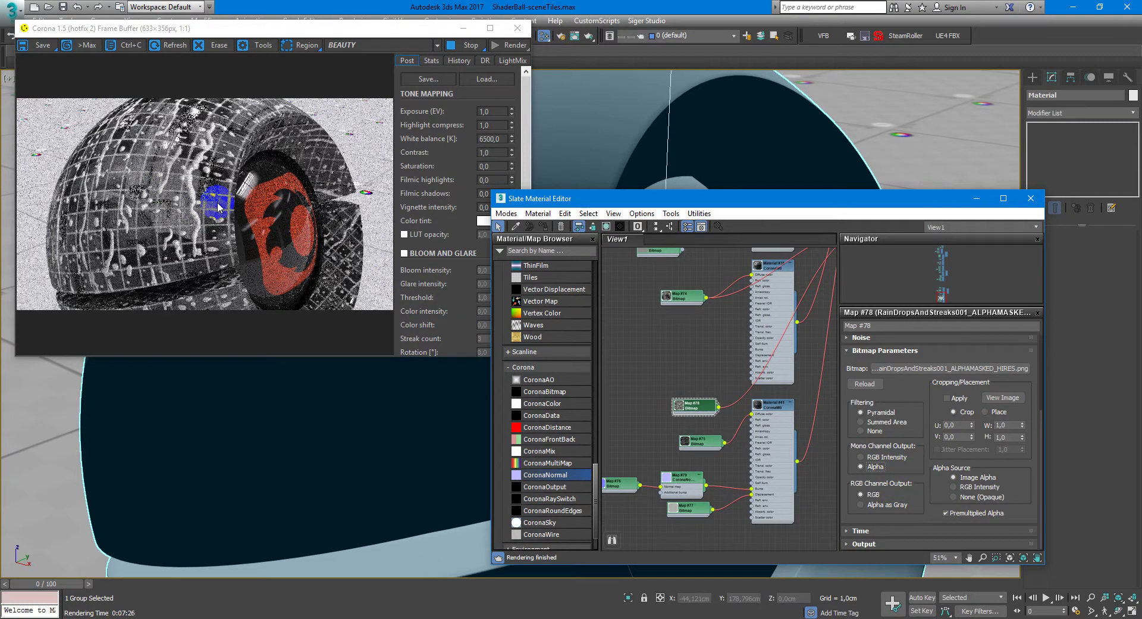
Step: Move the REFL bitmap Map #75's connection on Material #41 from Diffuse color to Refl. color
middle_drag(760, 480, 721, 441)
scroll(721, 442, up, 3)
drag(666, 402, 629, 413)
mouse_move(738, 361)
mouse_down()
mouse_move(673, 404)
mouse_move(709, 413)
mouse_move(739, 369)
mouse_up()
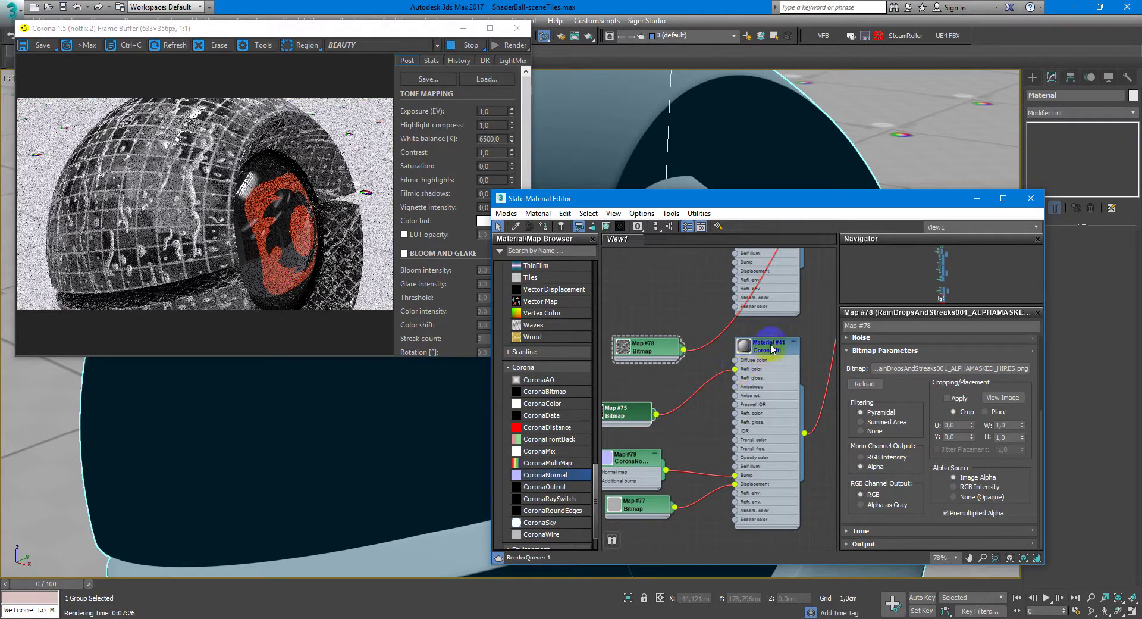
Step: Set Material #41's diffuse level to 0,0, reflection level to 1,0 and refraction level to 1,0
click(773, 348)
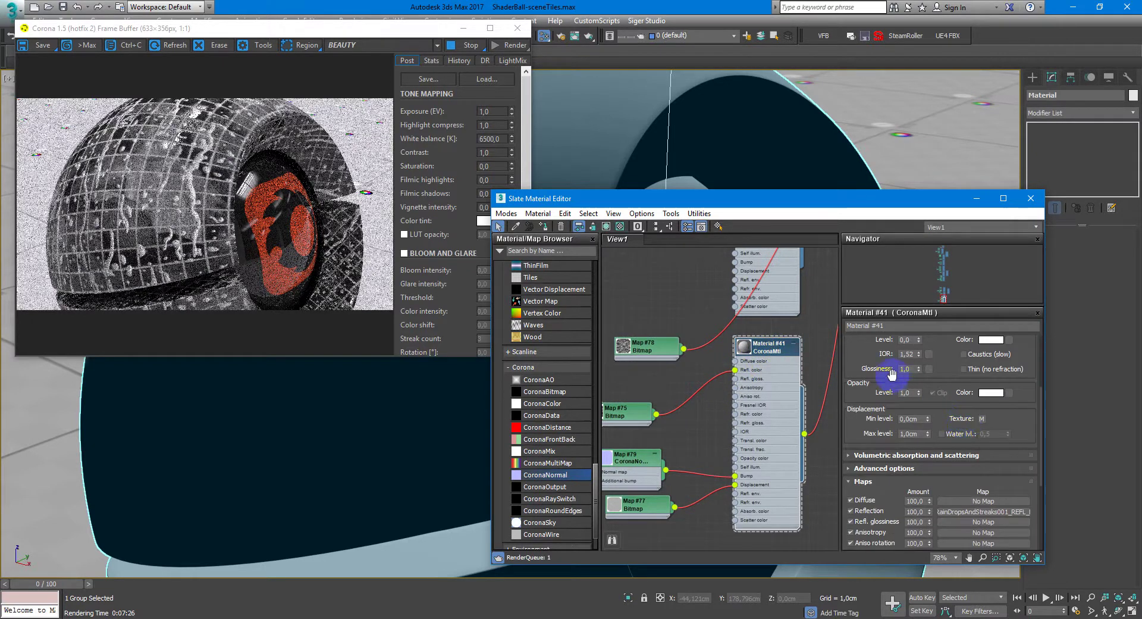
drag(876, 357, 882, 506)
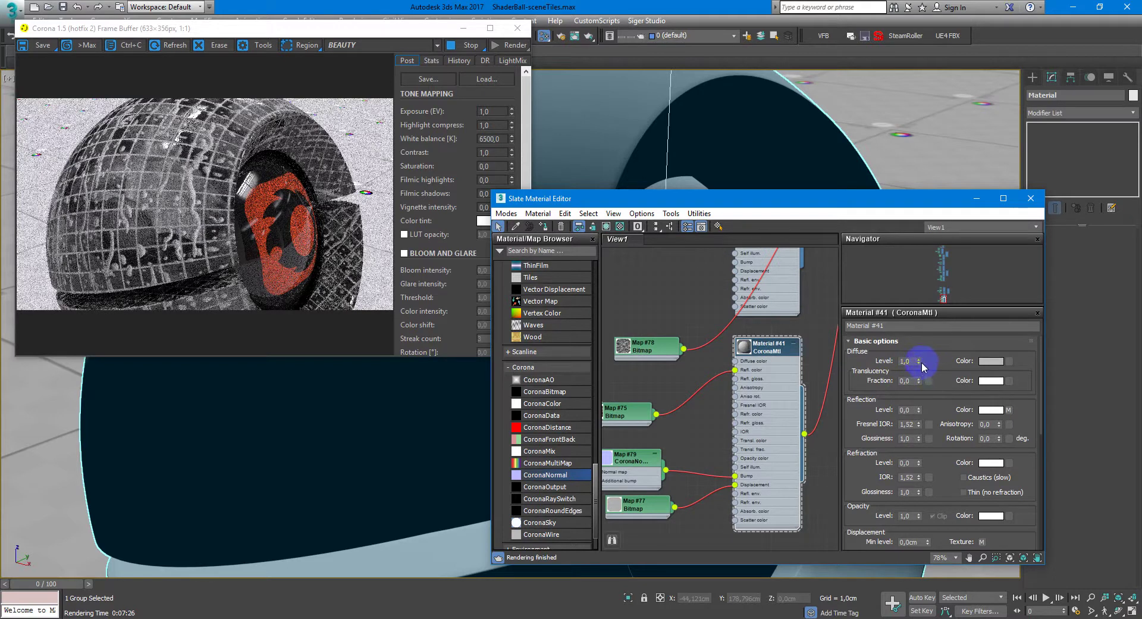
right_click(918, 362)
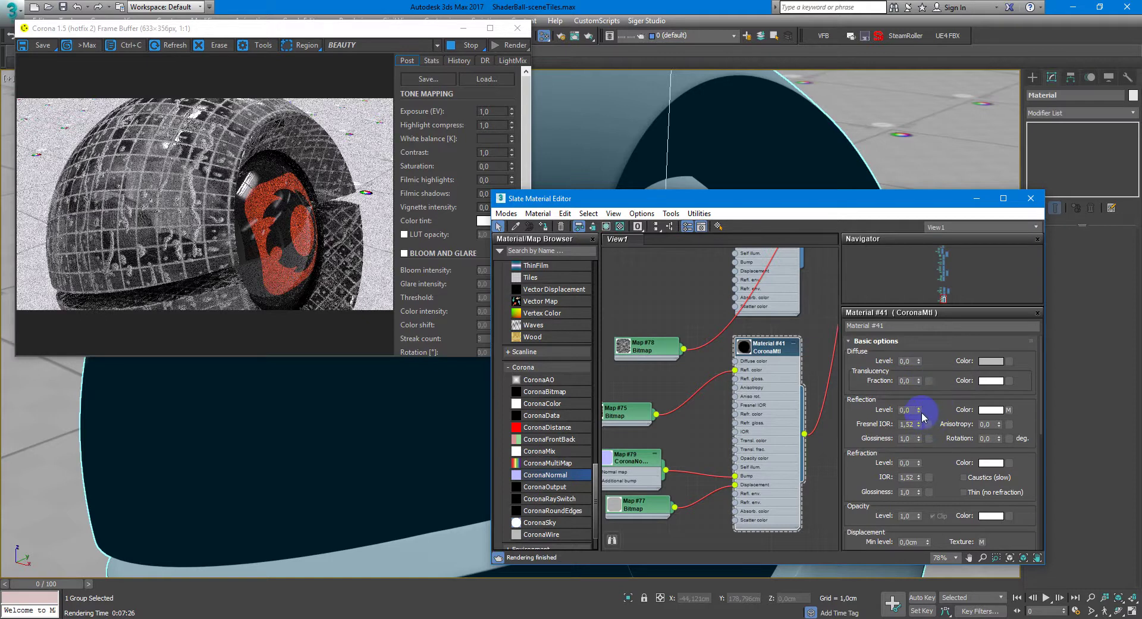
drag(919, 409, 925, 304)
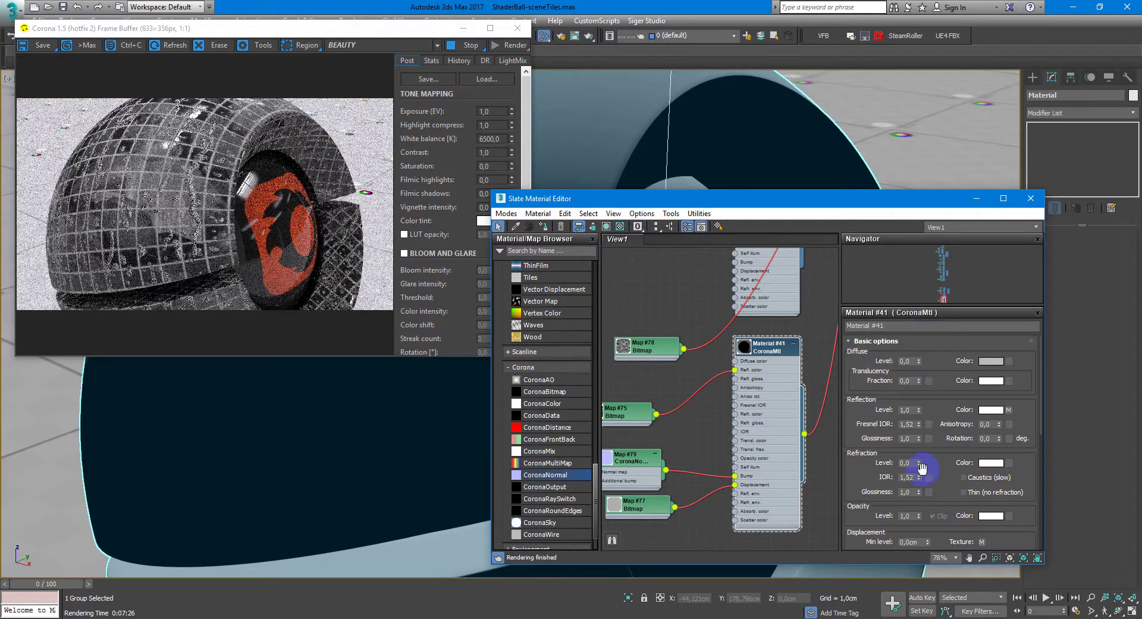
drag(919, 463, 927, 378)
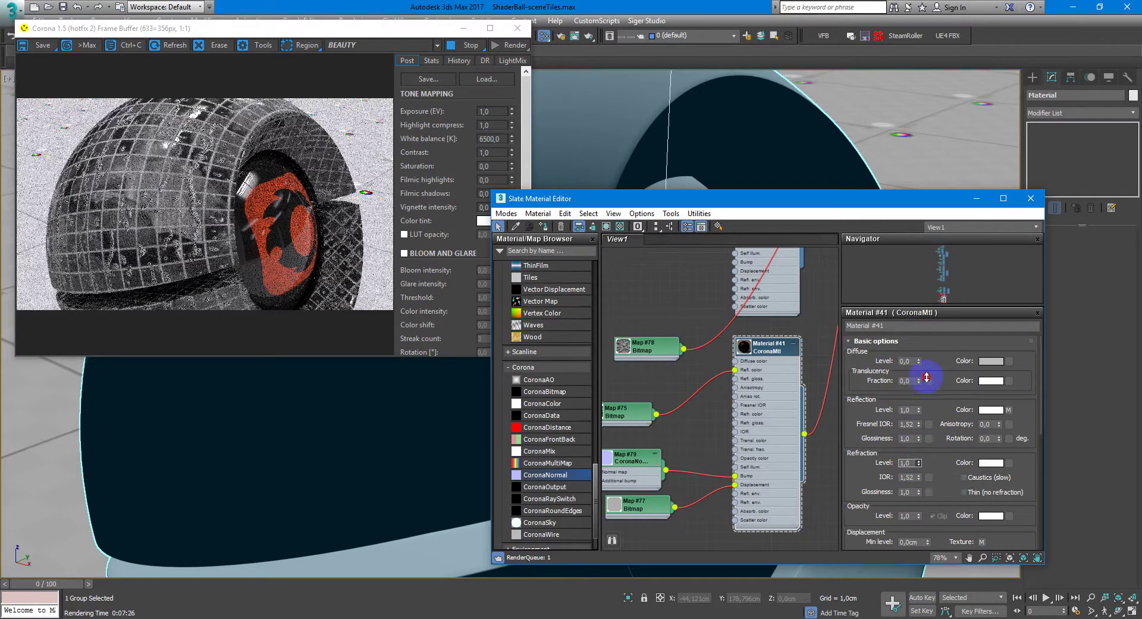
Step: Set Material #41's Fresnel IOR and refraction IOR both to 1,33
double_click(904, 423)
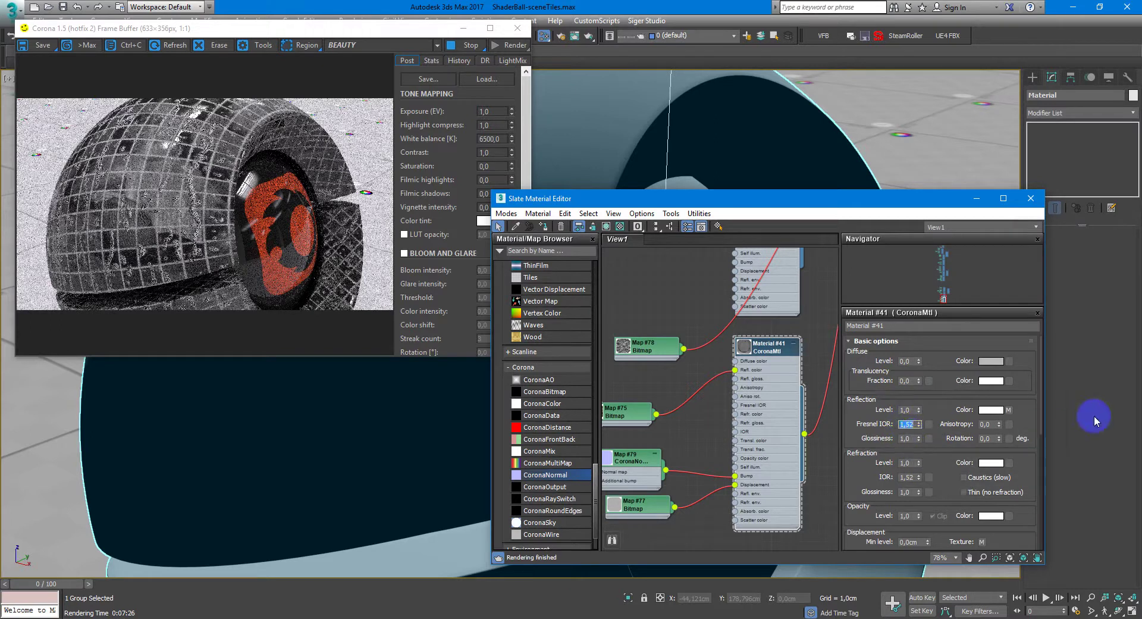
text(1,33)
key(Tab)
key(Tab)
key(Tab)
key(Tab)
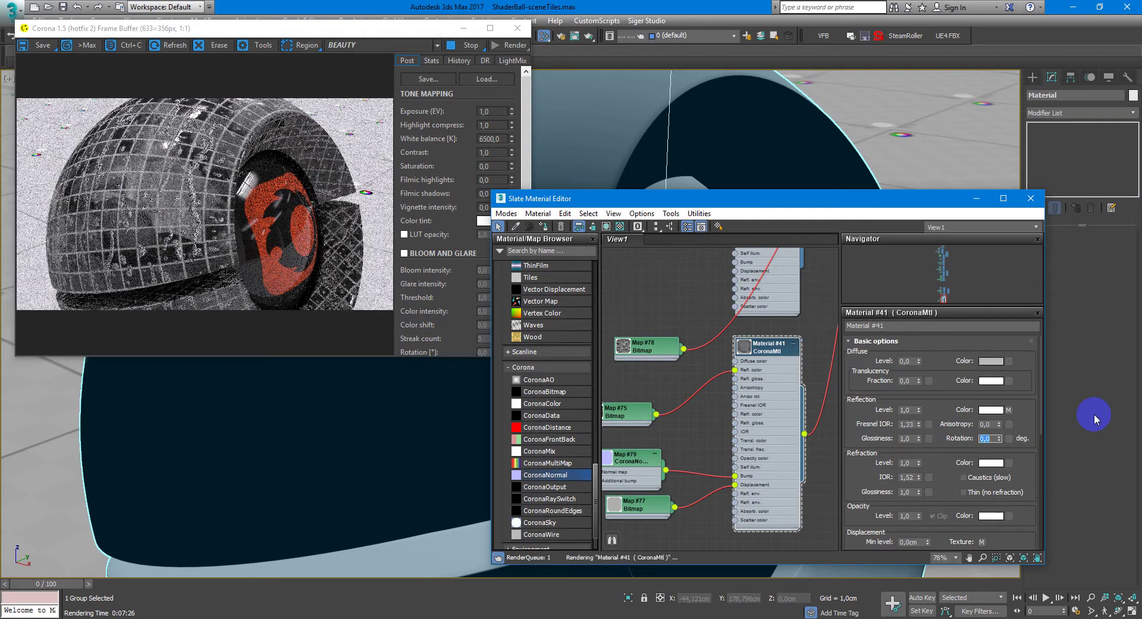
key(Tab)
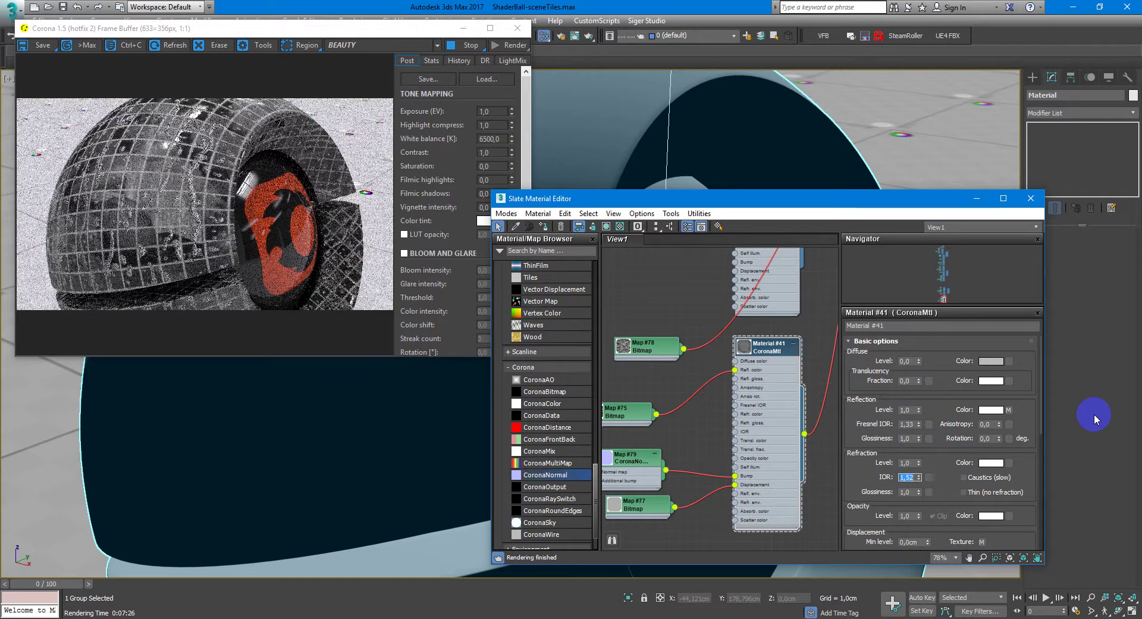
text(1,33)
key(Return)
Step: Lower the reflection glossiness of Material #41 to 0,98
click(919, 440)
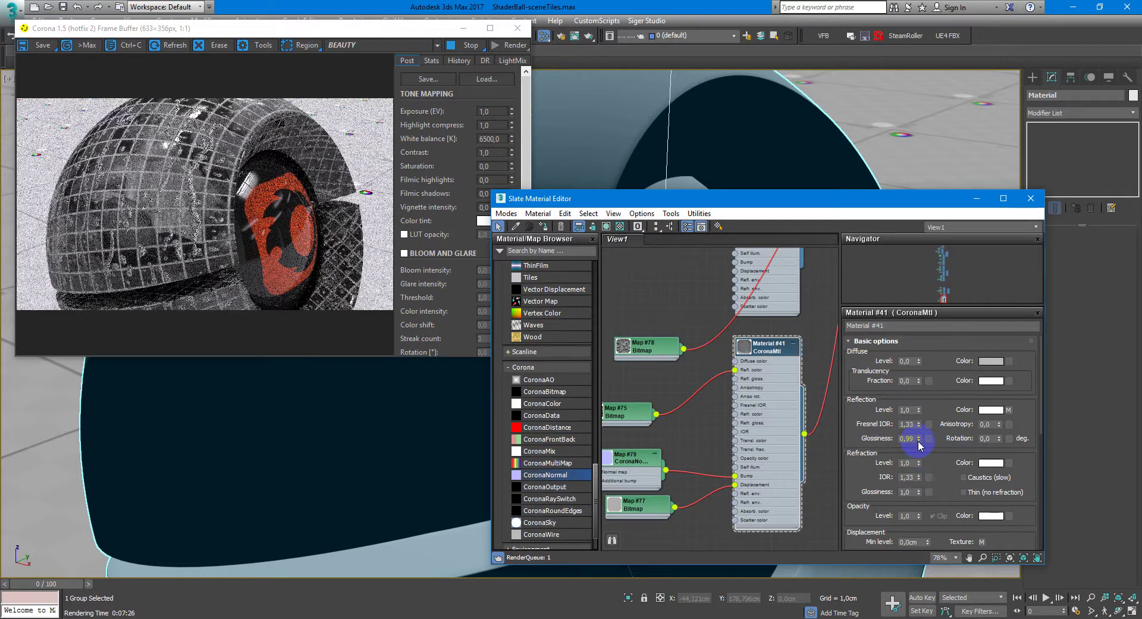
click(919, 441)
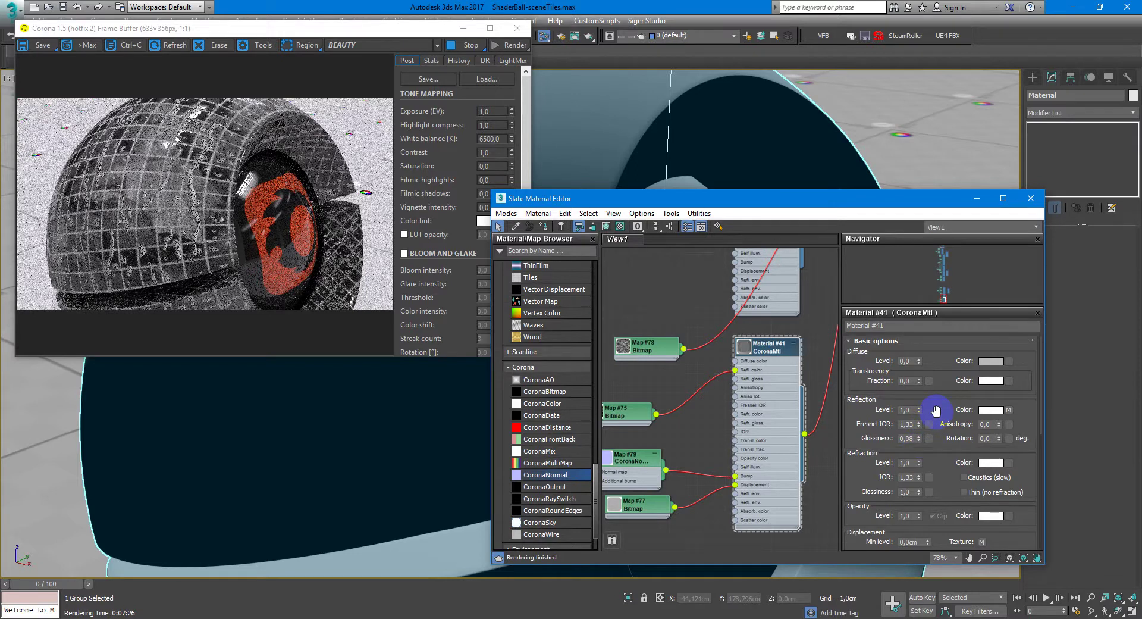
drag(936, 410, 940, 434)
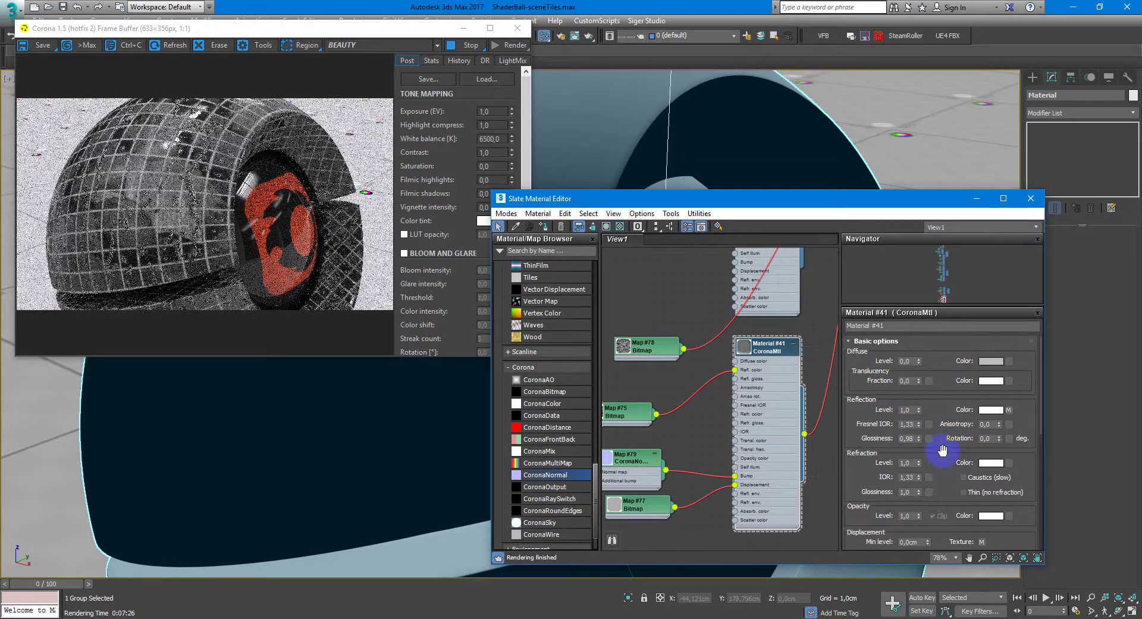
middle_drag(702, 345, 713, 357)
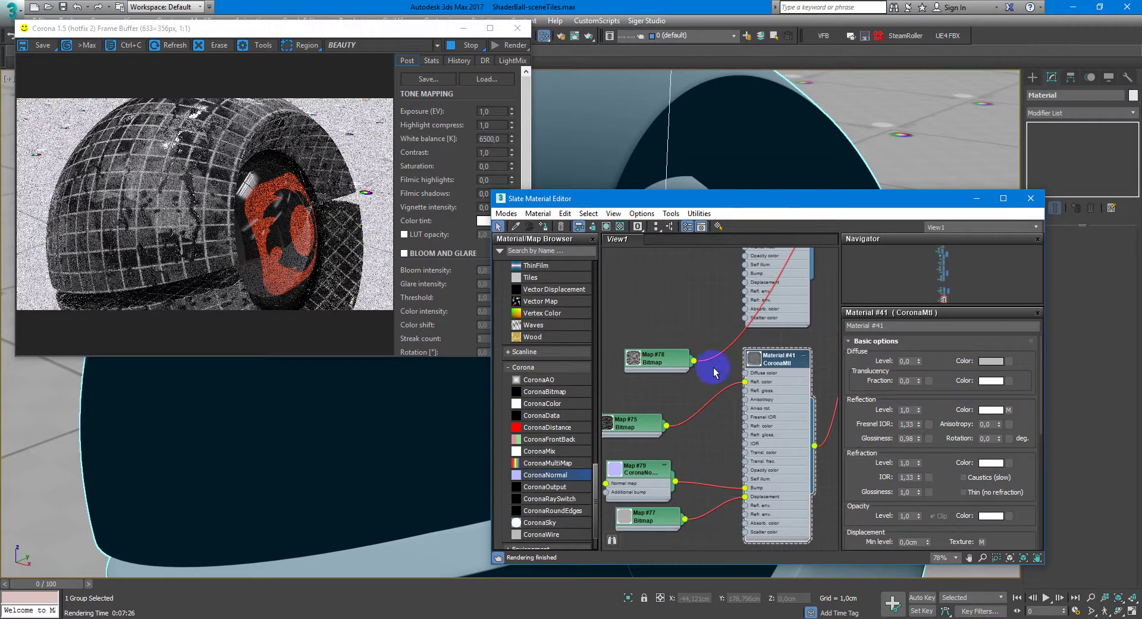